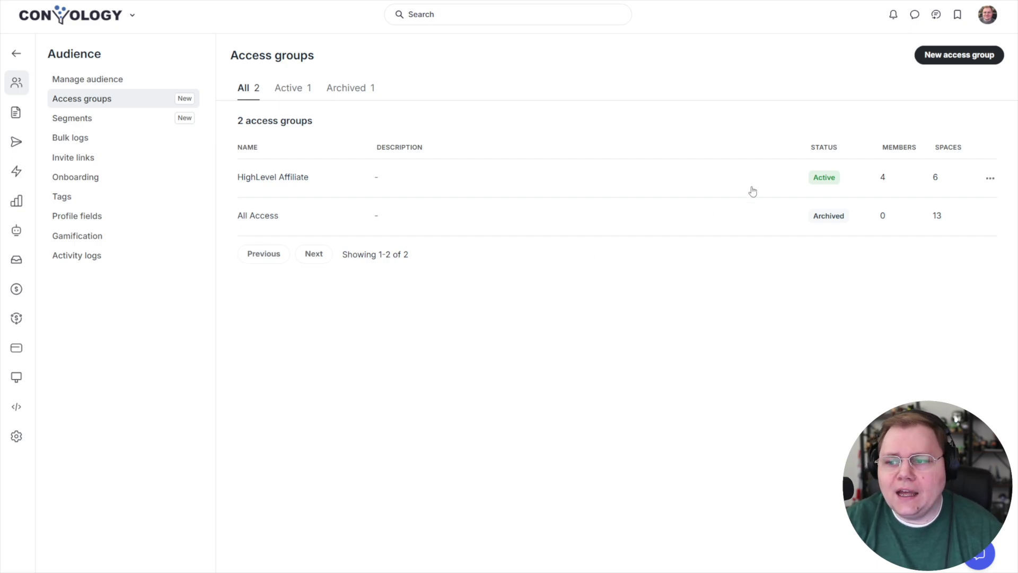
- Create a new Circle access group with the internal name 'Convology+'
click(942, 62)
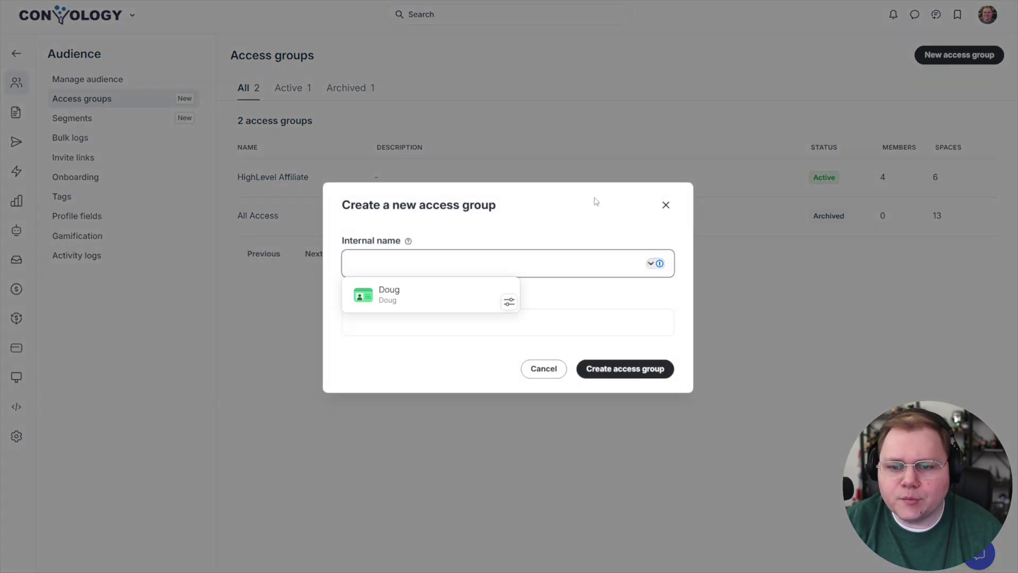
click(542, 211)
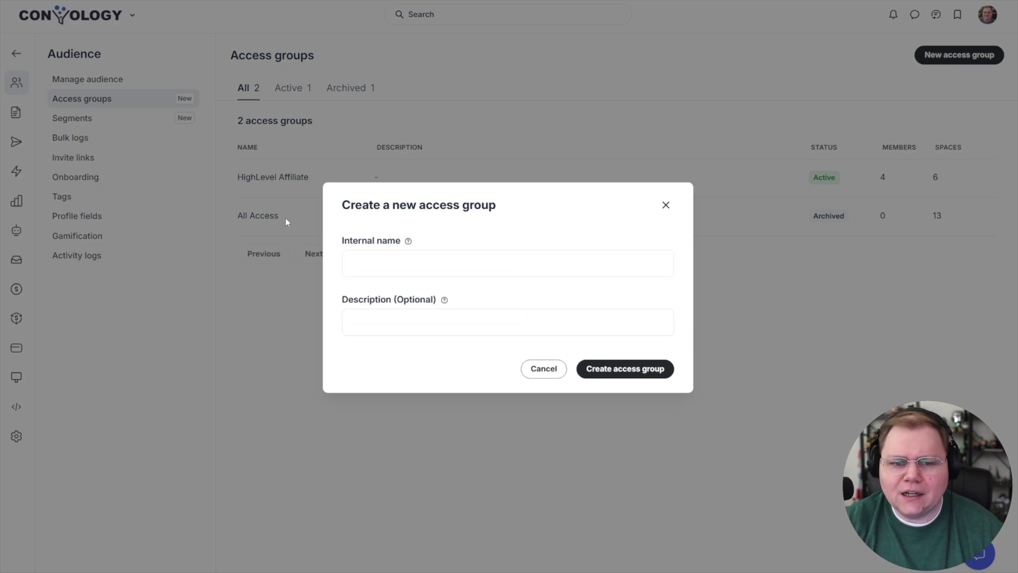
click(416, 260)
text(Convology+)
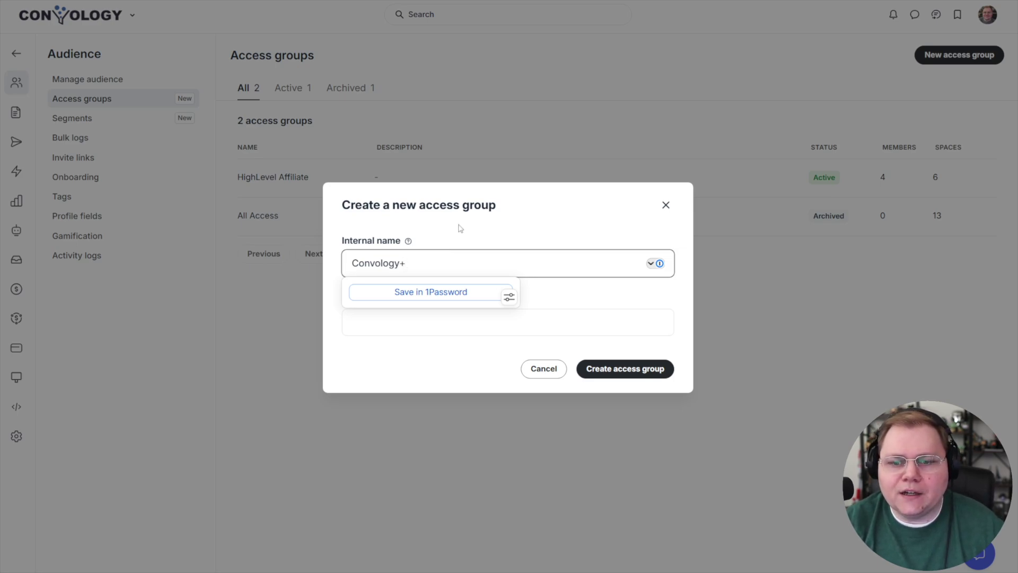
click(457, 228)
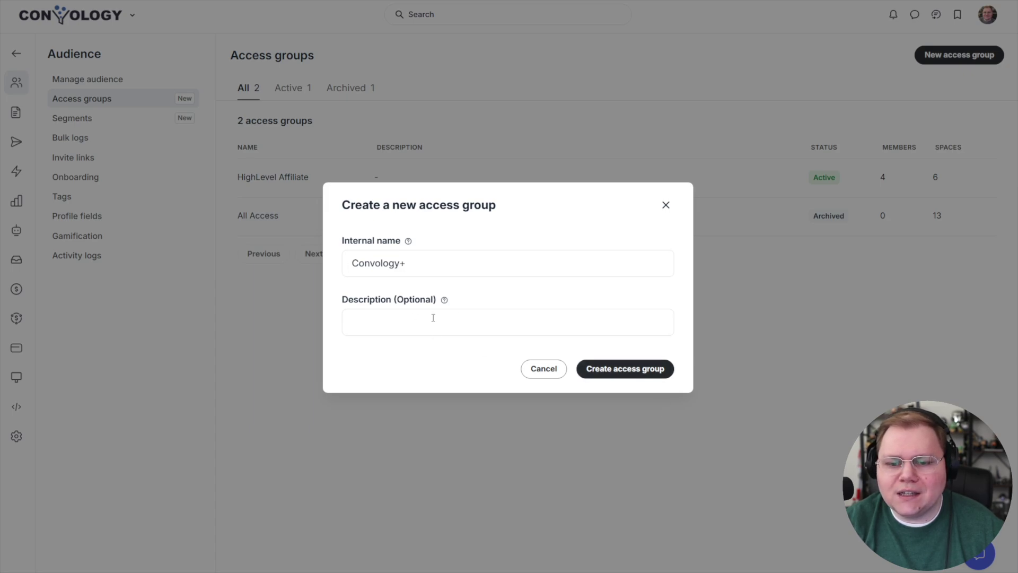
mouse_move(443, 305)
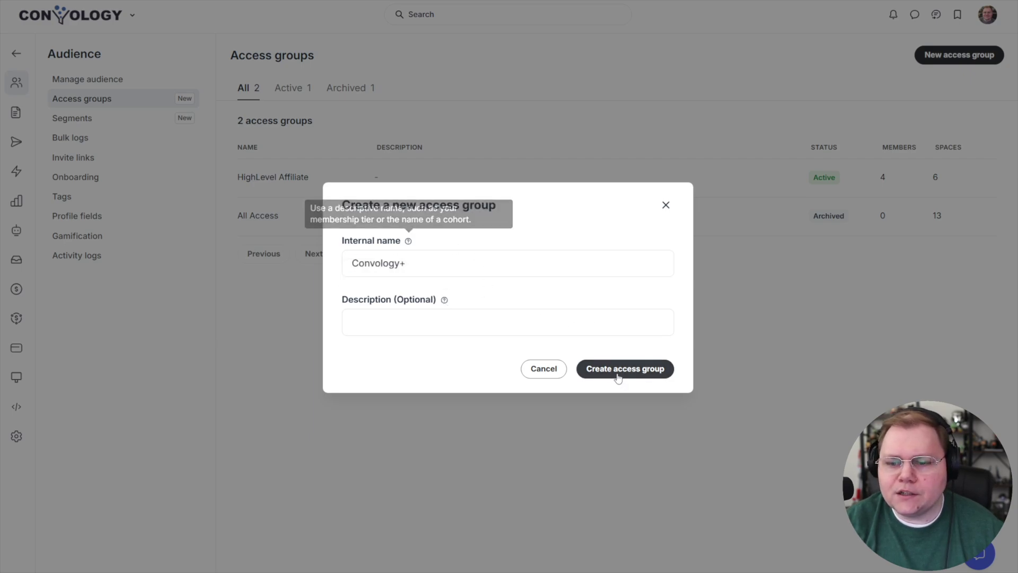
click(617, 372)
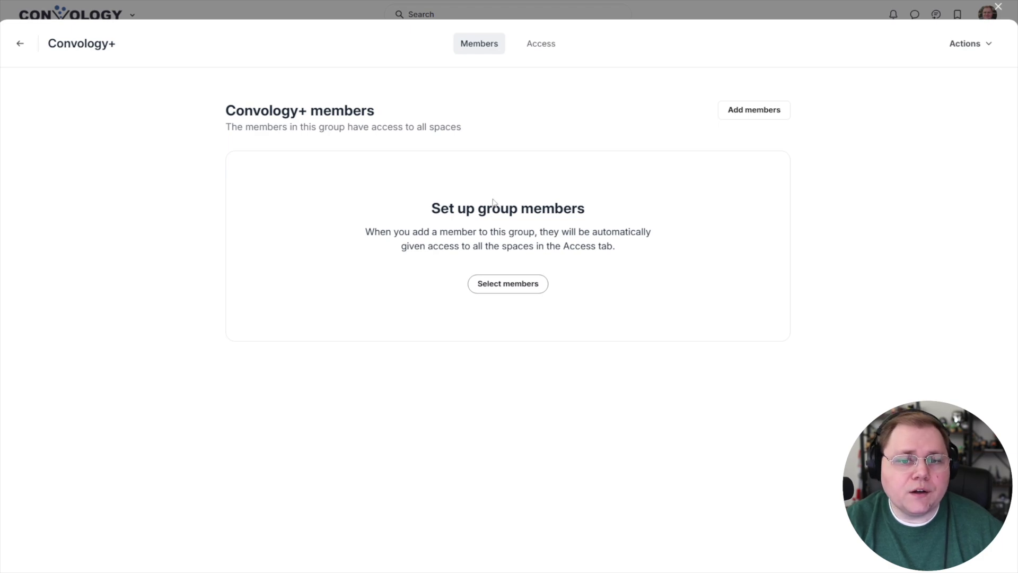
- Add Getting Started, Announcements, Member Events, Accelerators, Resource Library, Tech Help, Business and all courses, then save
click(542, 50)
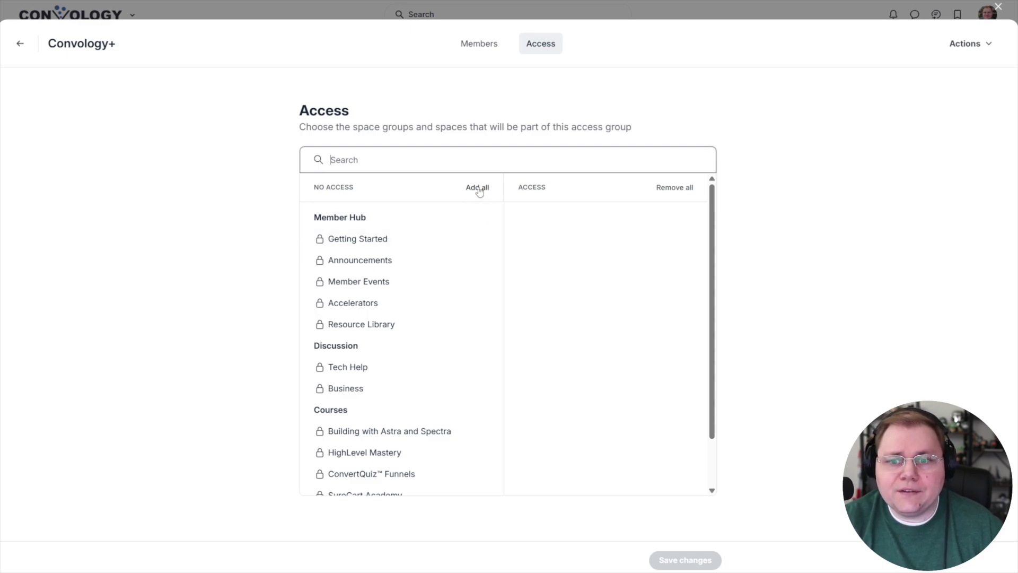
click(483, 239)
click(485, 240)
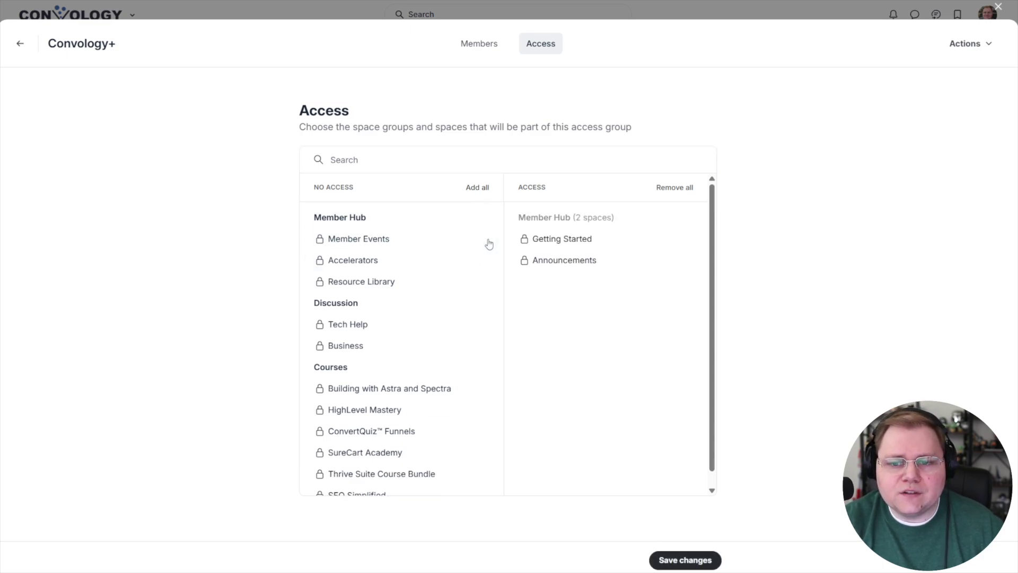
click(484, 240)
click(485, 241)
click(486, 242)
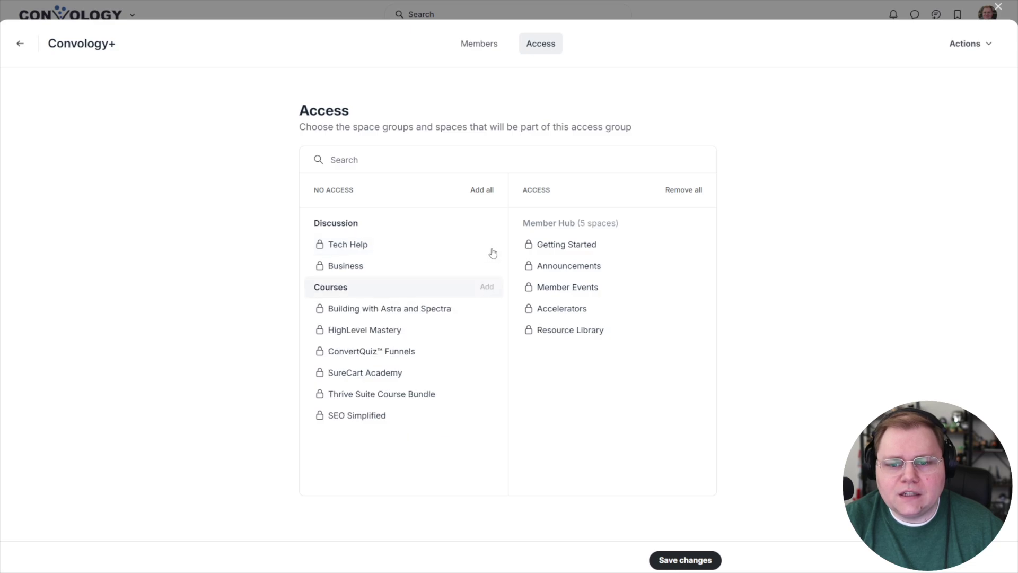
click(490, 245)
click(491, 245)
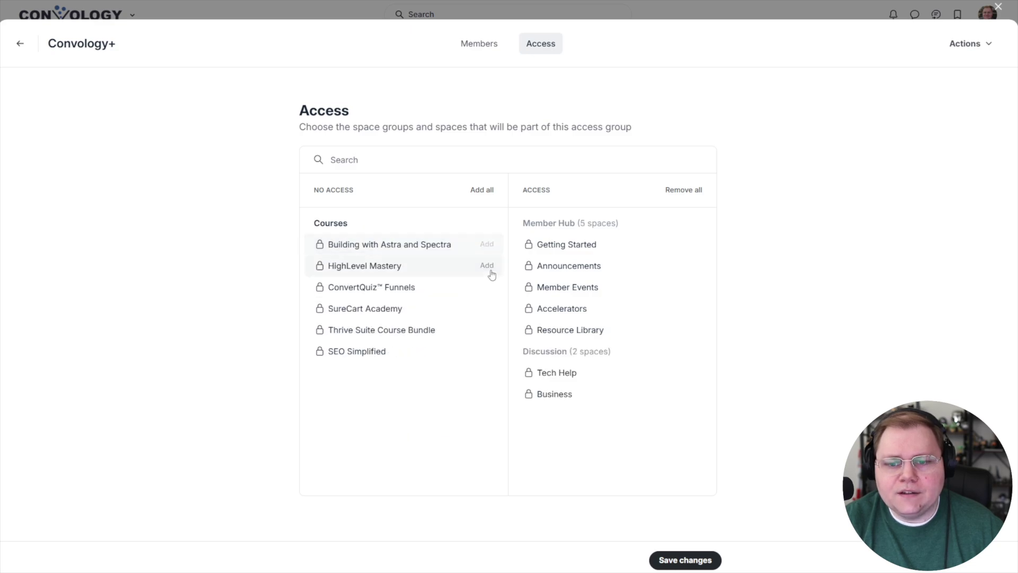
click(483, 192)
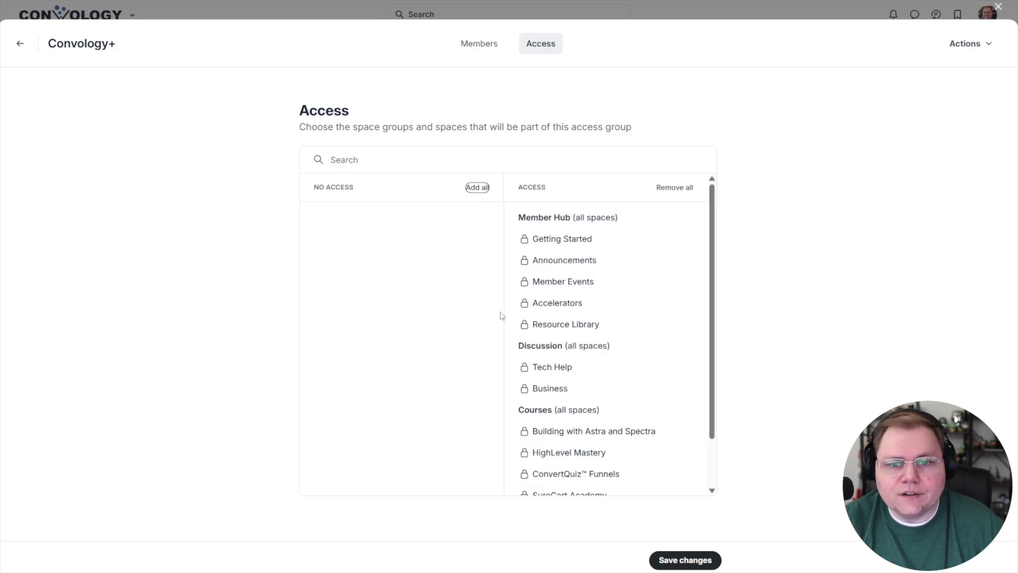
scroll(586, 332, down, 1)
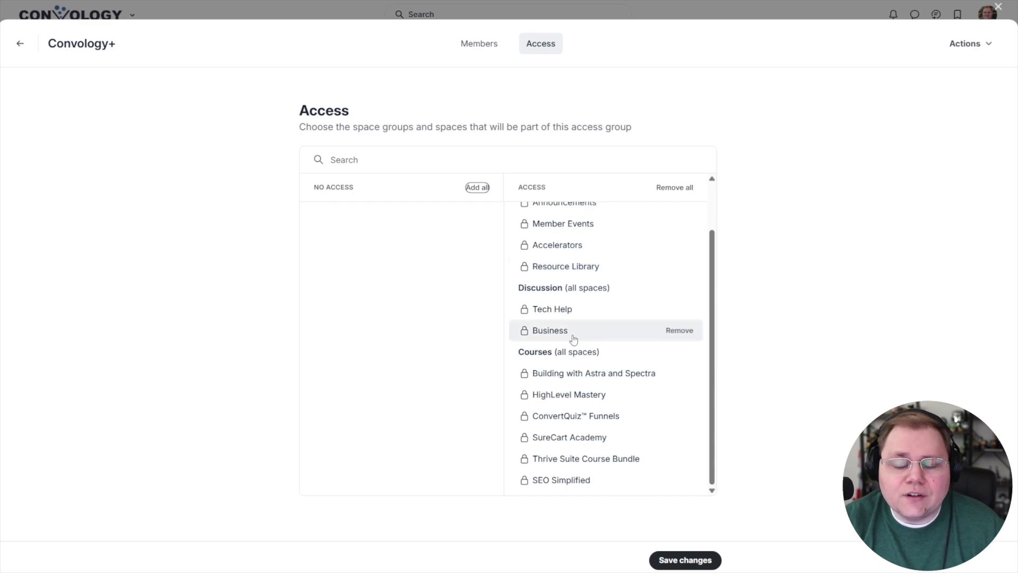
click(673, 559)
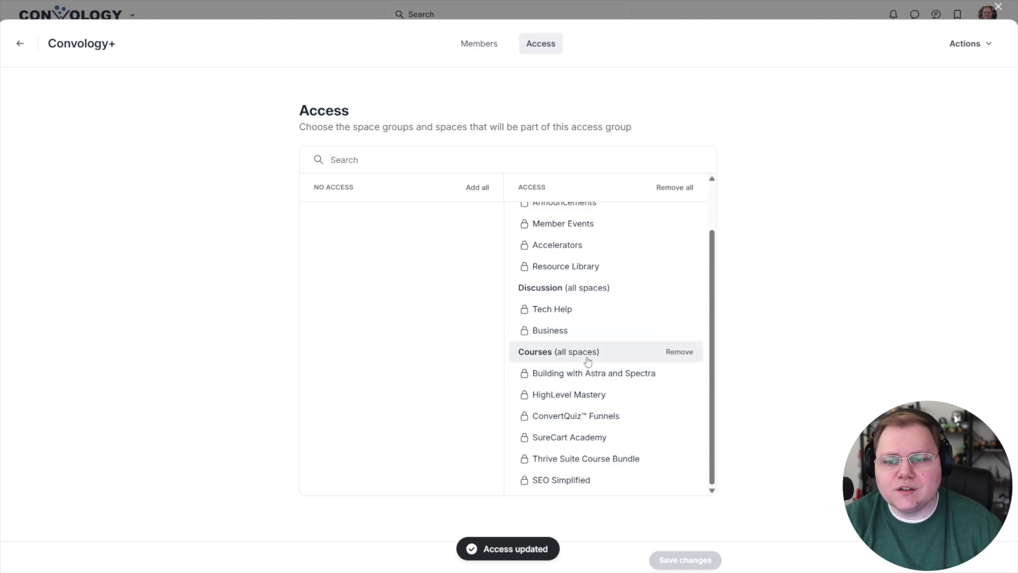
- Remove and re-add Accelerators, save the access changes, and return to the access groups list
scroll(588, 360, up, 2)
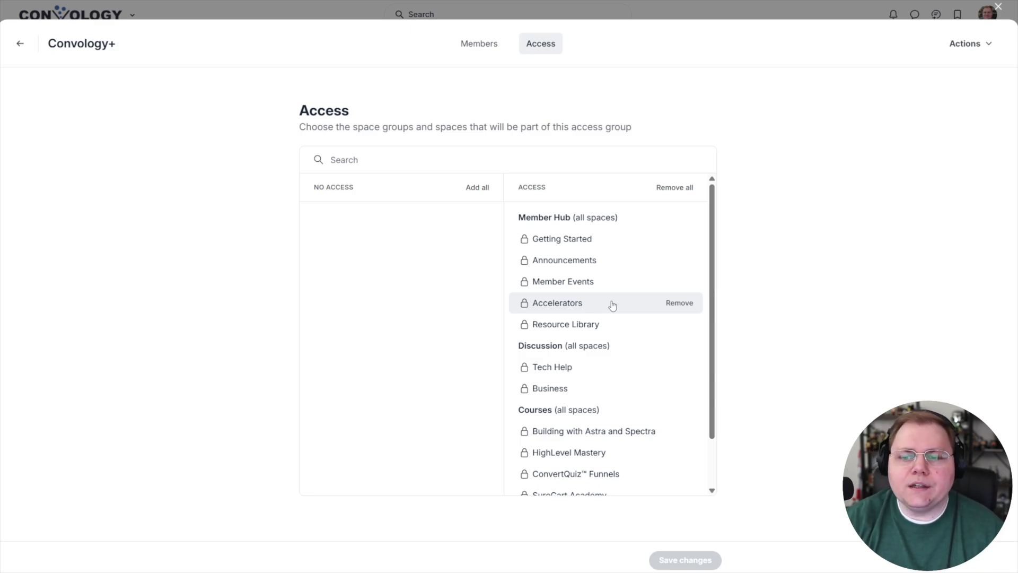
click(681, 304)
click(478, 239)
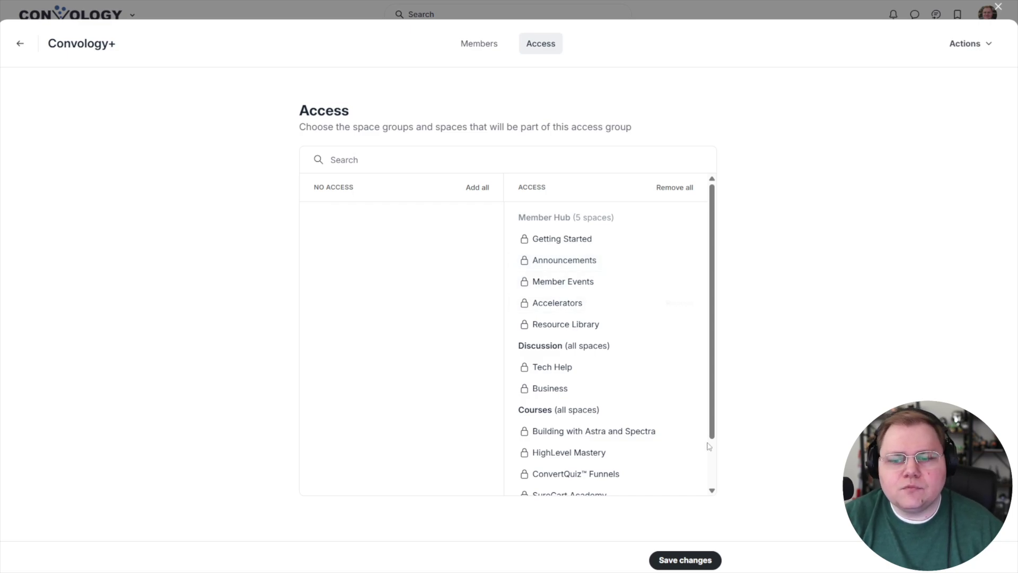
scroll(686, 443, down, 2)
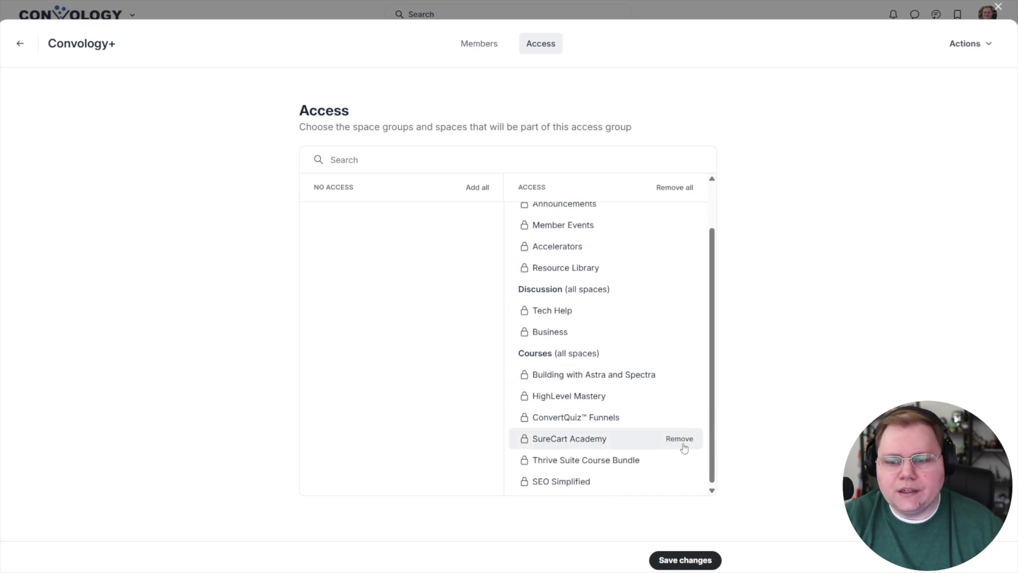
scroll(683, 448, up, 2)
click(685, 560)
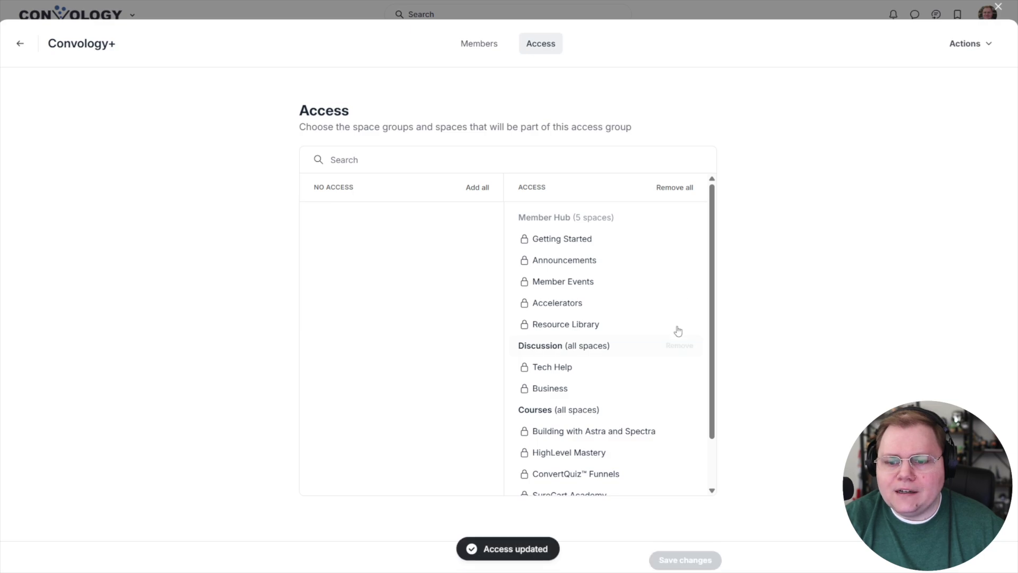
scroll(677, 331, down, 2)
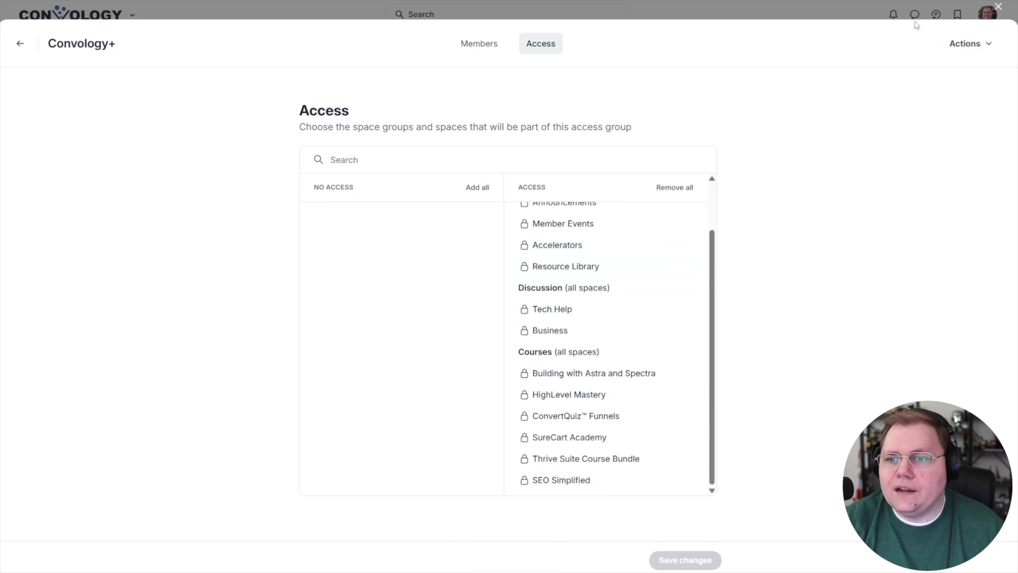
click(997, 7)
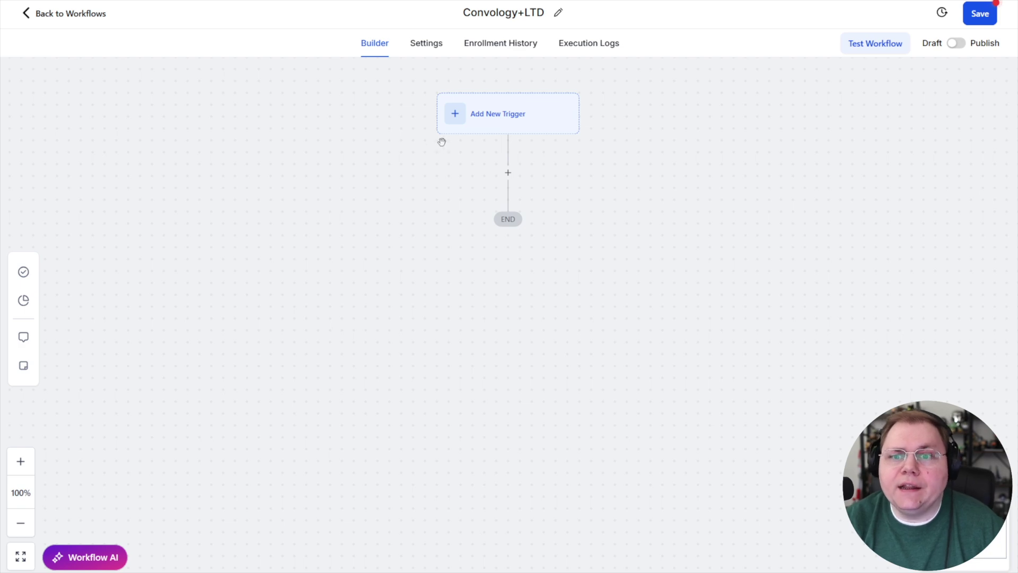
- Add a Payment Received trigger filtered to Global Product Is Convology+ Lifetime Offer
click(493, 118)
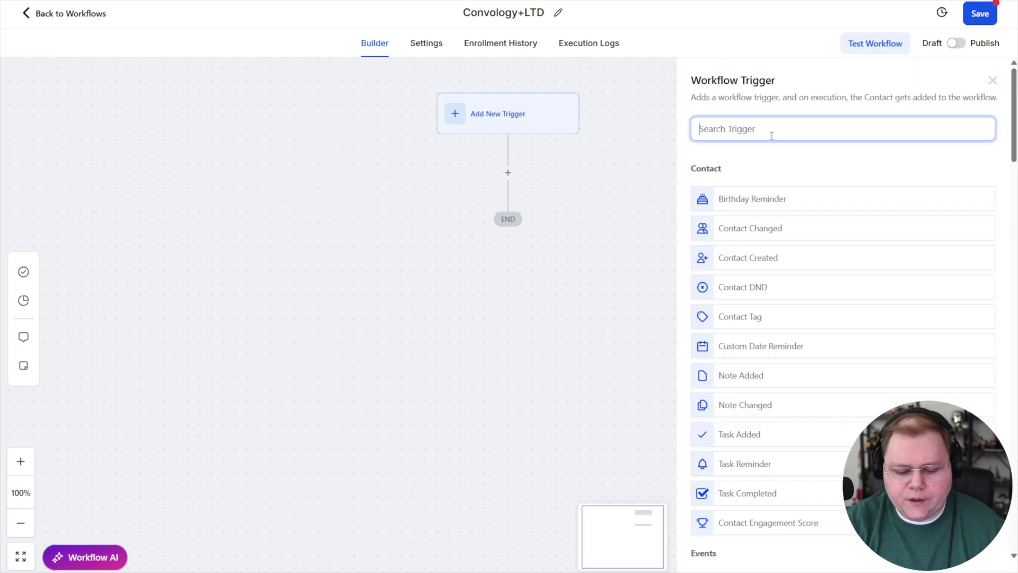
text(payment)
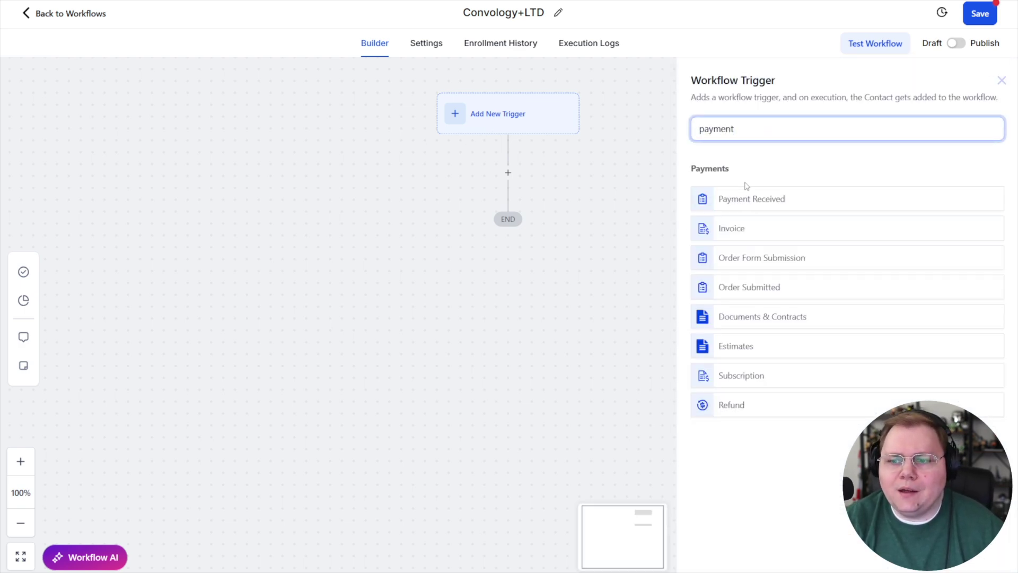
click(772, 200)
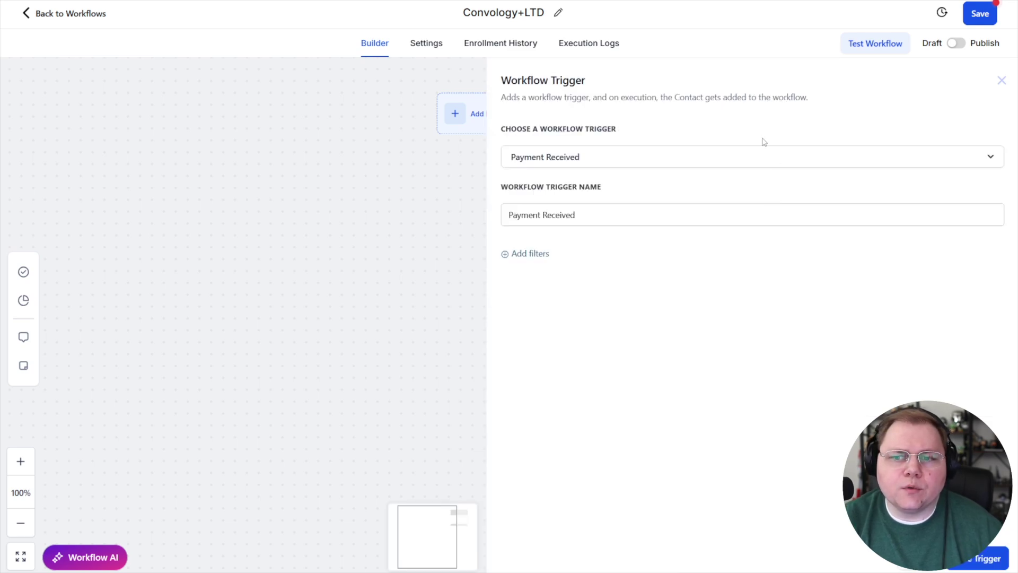
click(536, 256)
click(541, 272)
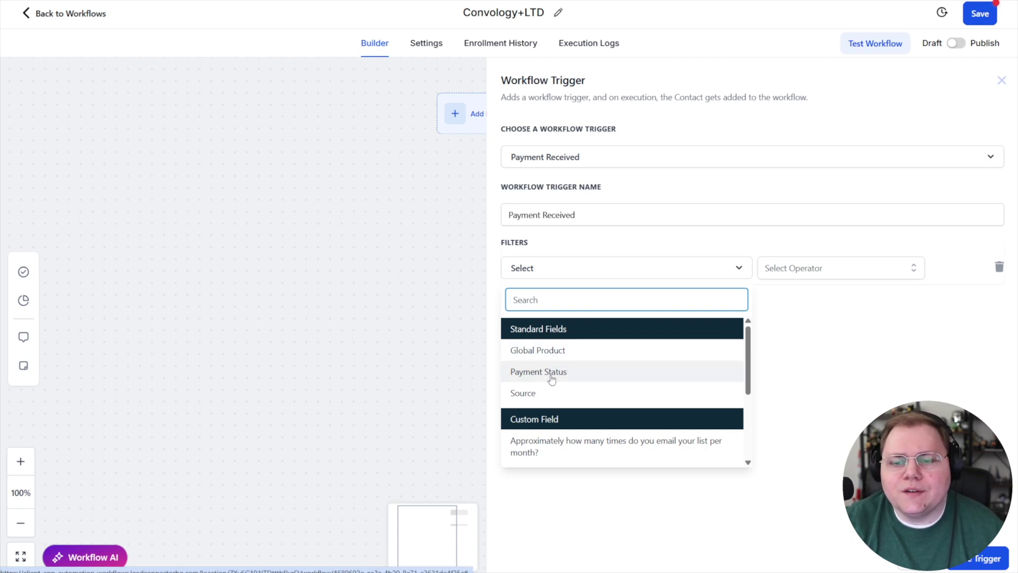
click(535, 350)
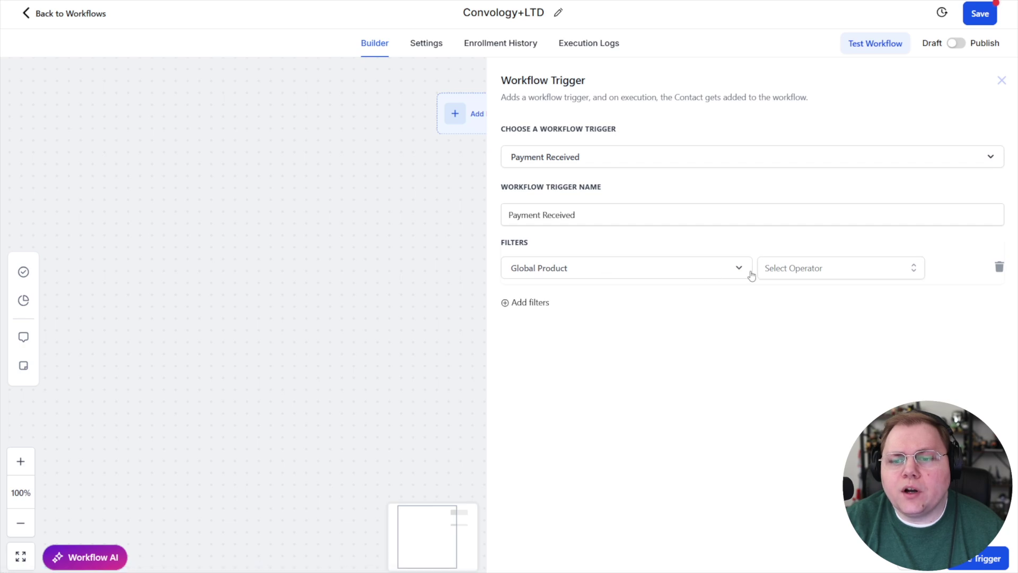
click(772, 270)
click(789, 295)
click(853, 270)
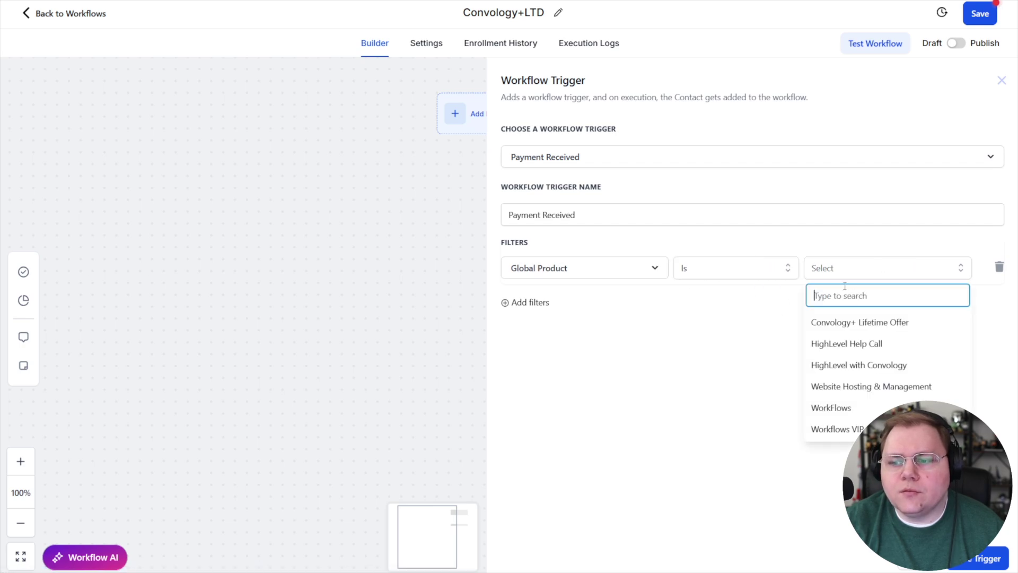
click(841, 321)
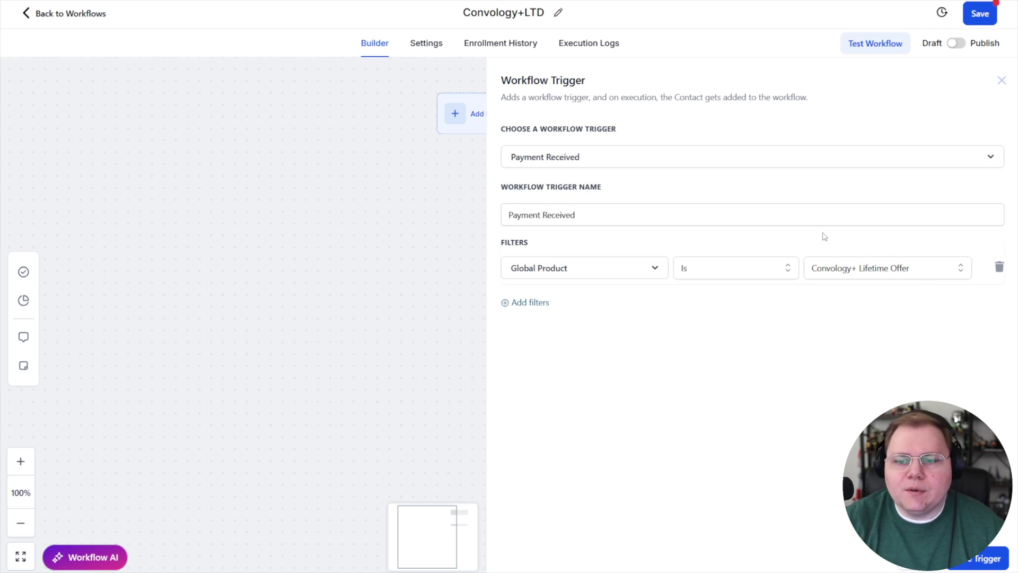
click(866, 271)
click(871, 270)
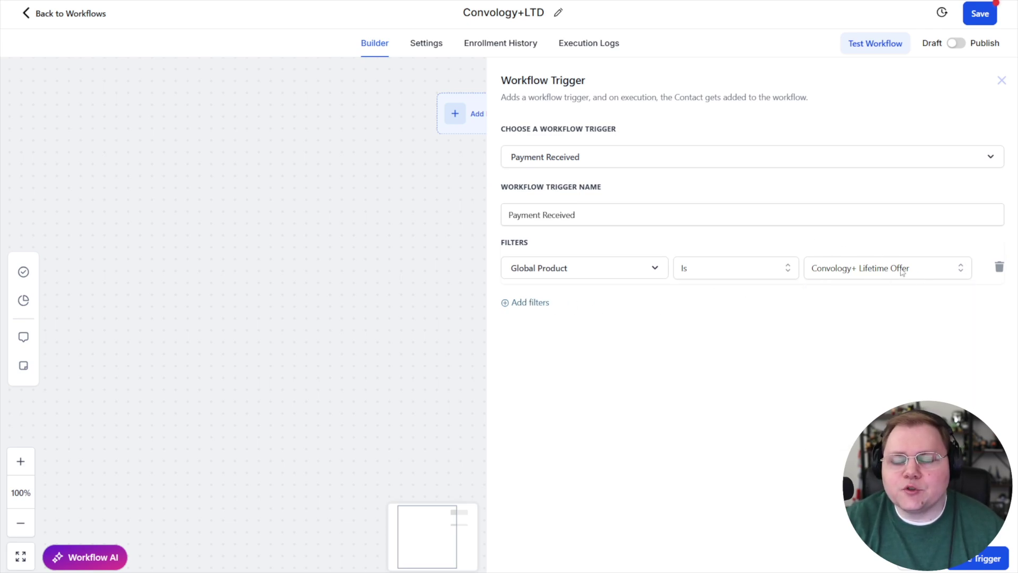
- Try Source Is Funnel and Sub-Source filters, remove those extras, and save the trigger
click(536, 303)
click(550, 308)
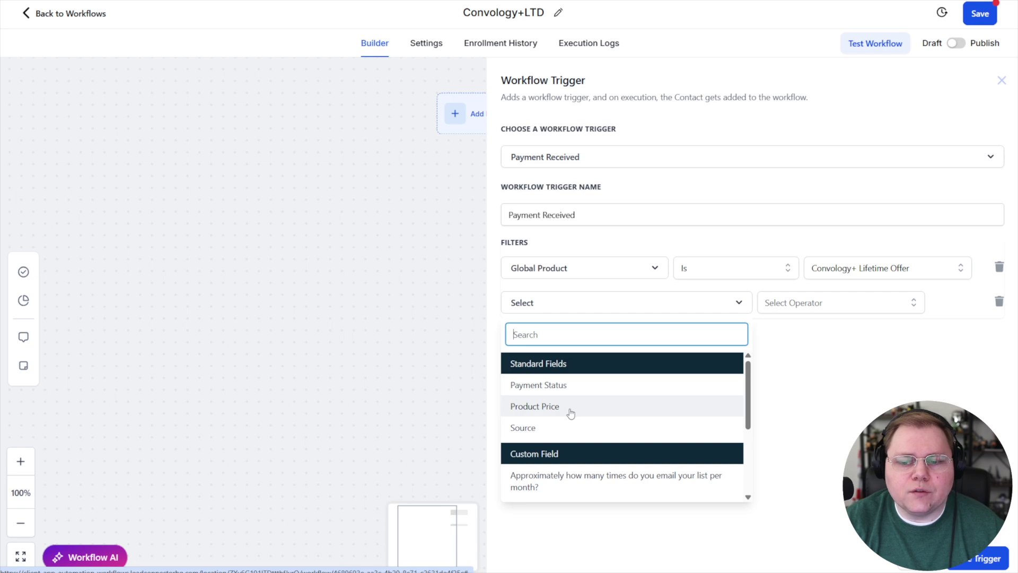
click(558, 430)
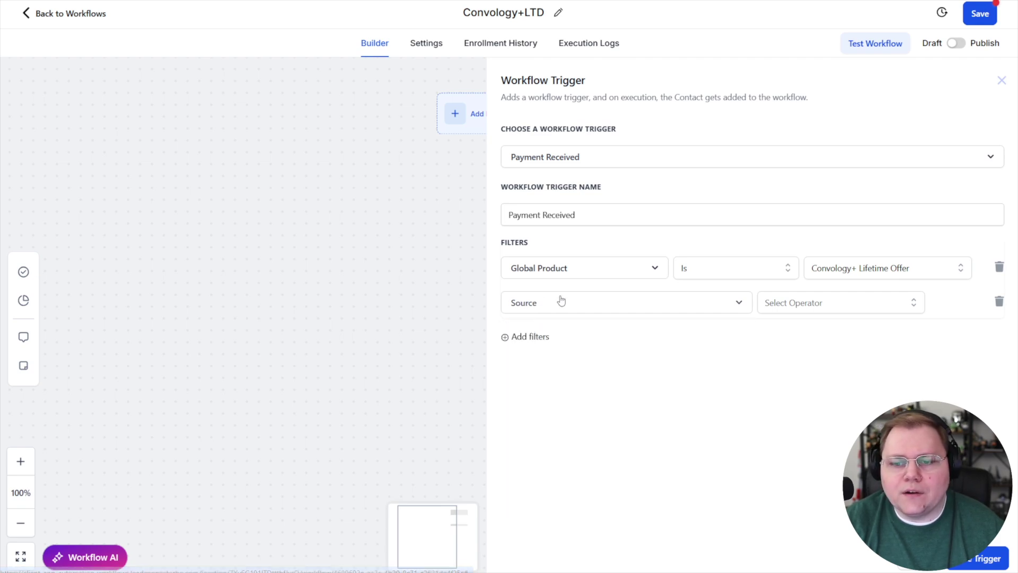
click(793, 307)
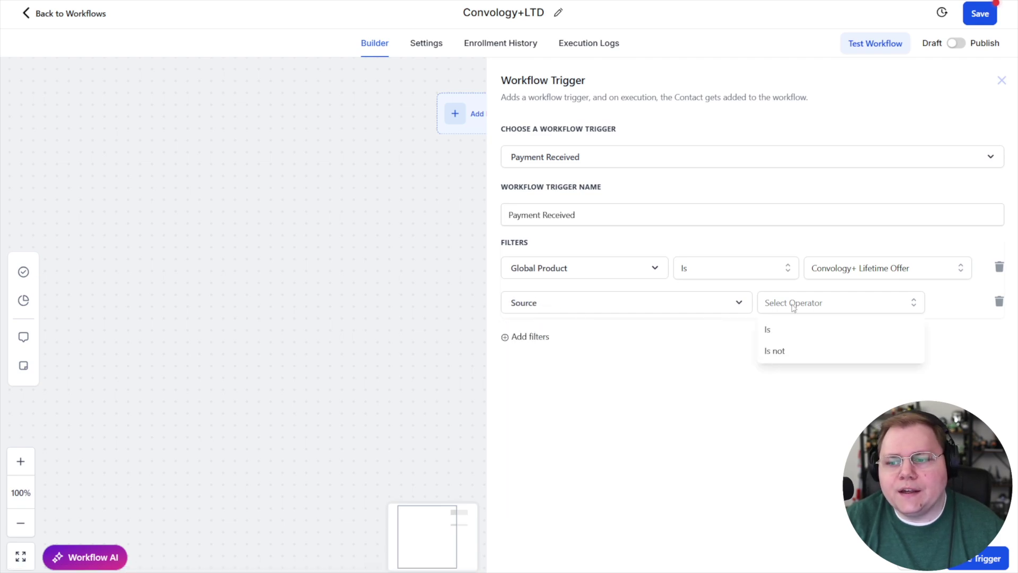
click(771, 332)
click(837, 306)
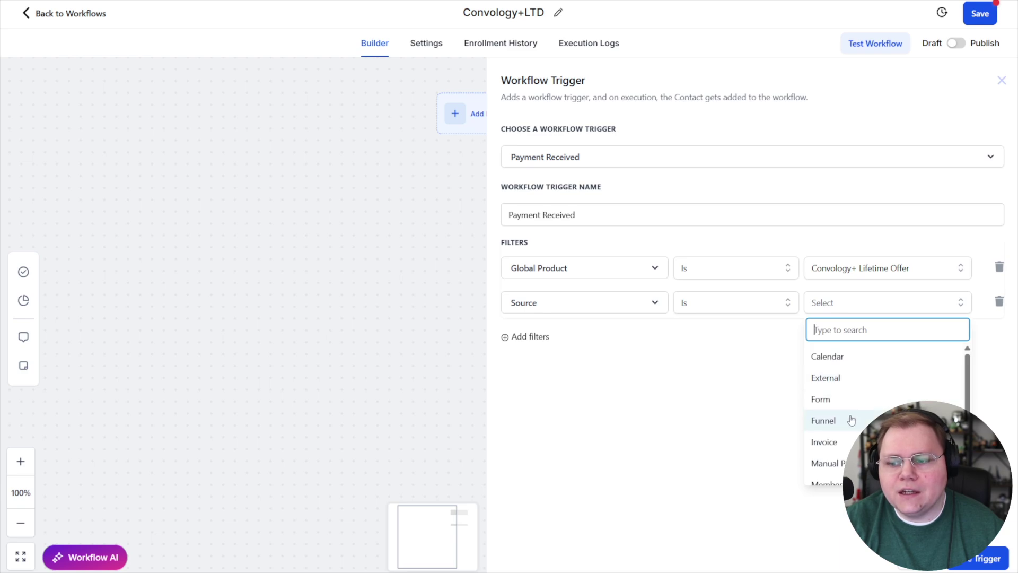
scroll(848, 419, down, 2)
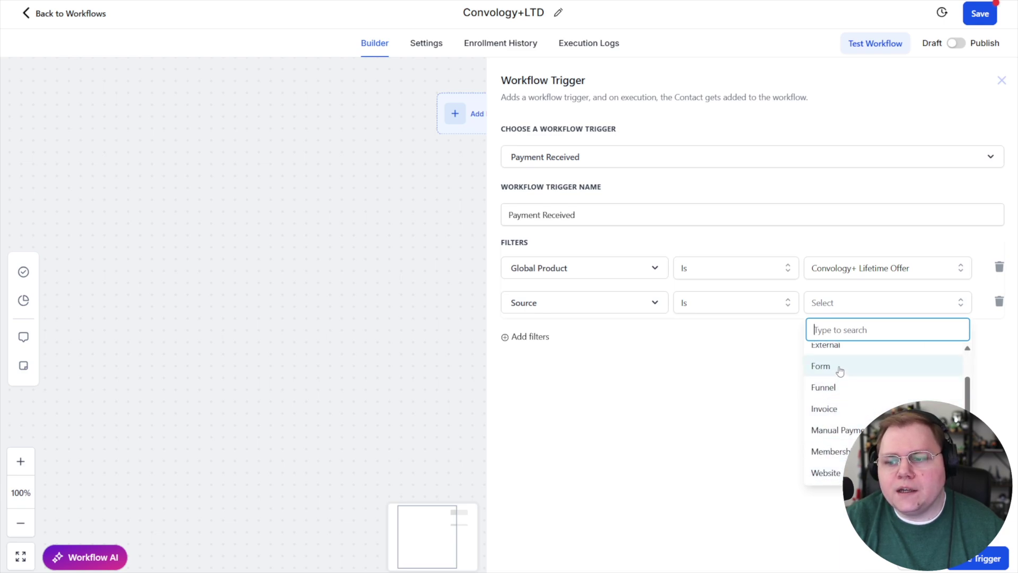
click(836, 390)
click(530, 336)
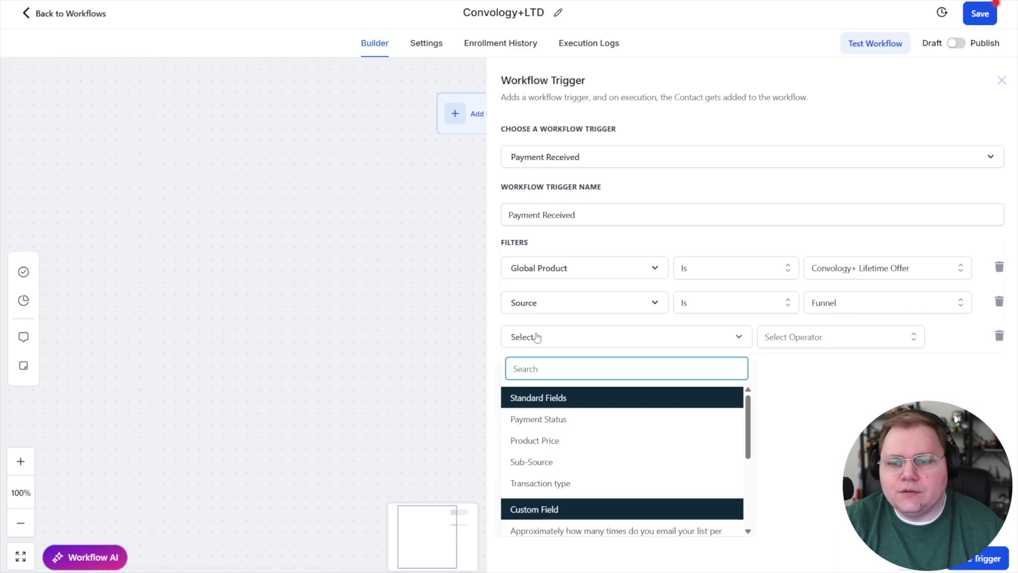
click(551, 464)
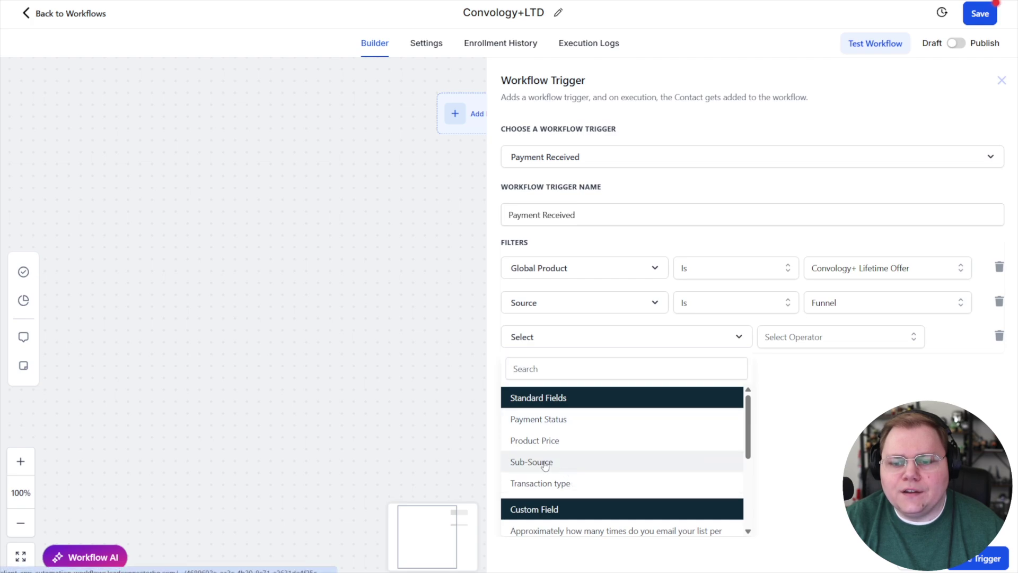
click(917, 336)
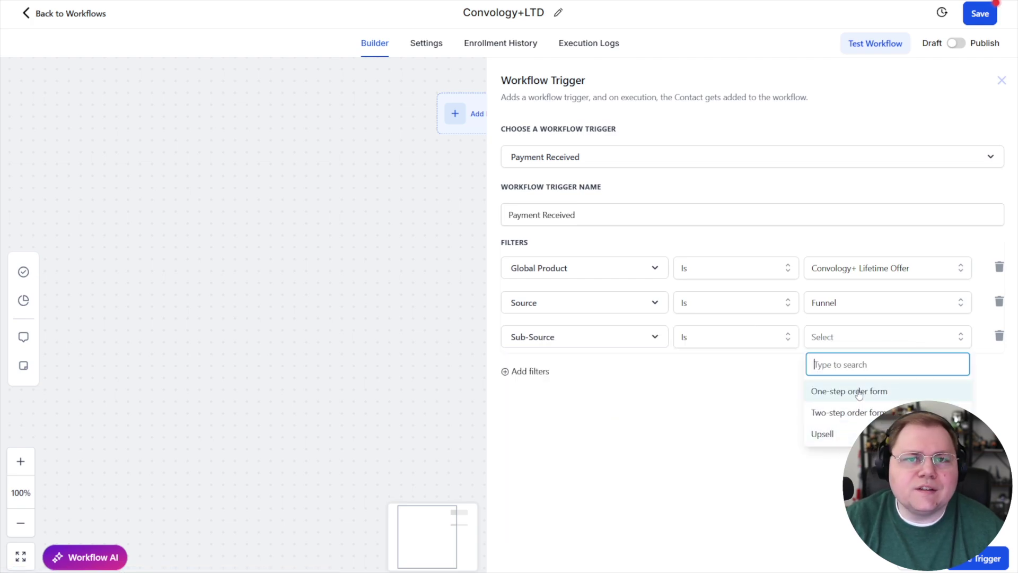
click(604, 344)
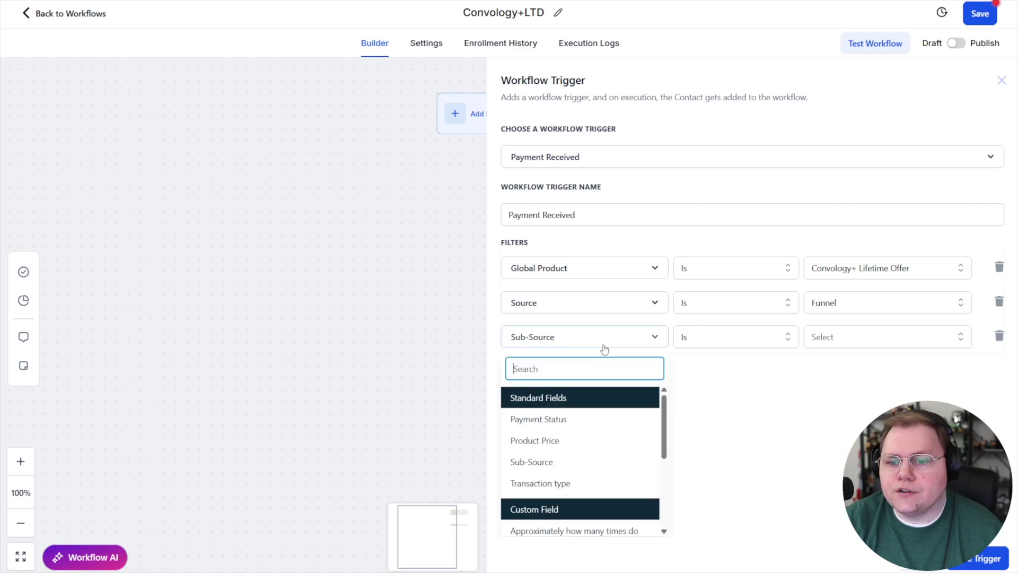
click(630, 482)
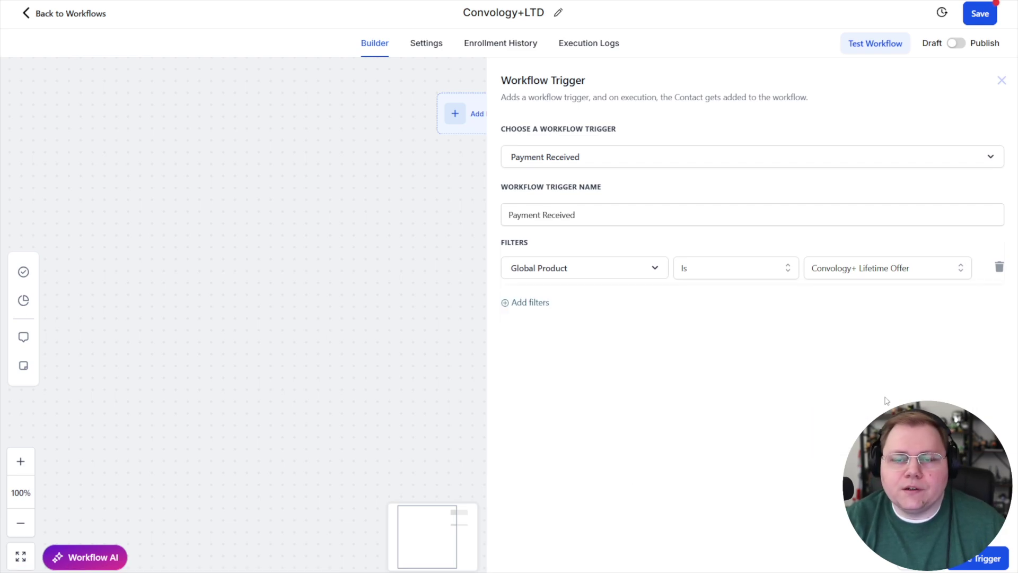
click(973, 562)
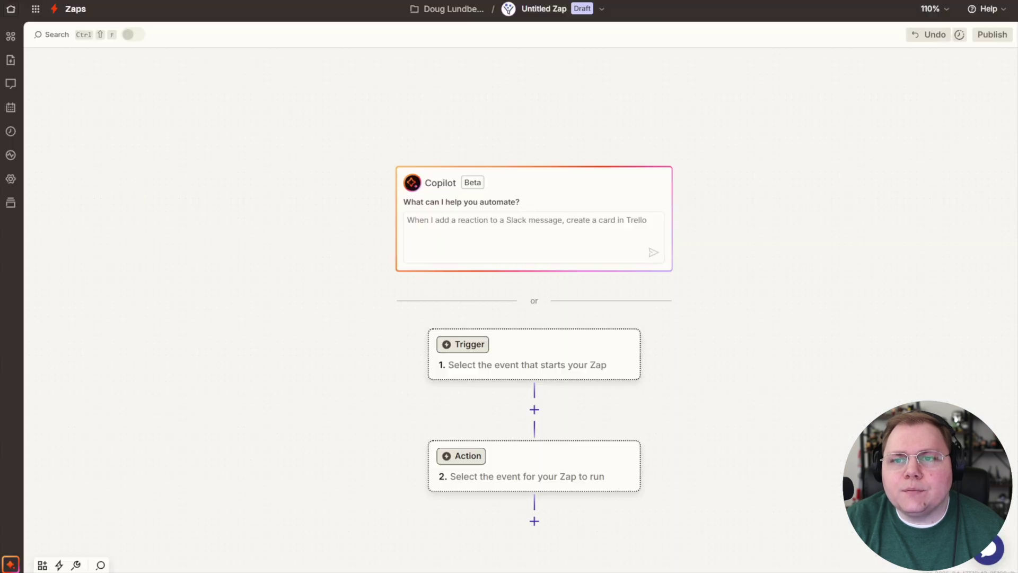
- Set the zap trigger to Webhooks by Zapier with the Catch Hook event and proceed to testing
click(507, 365)
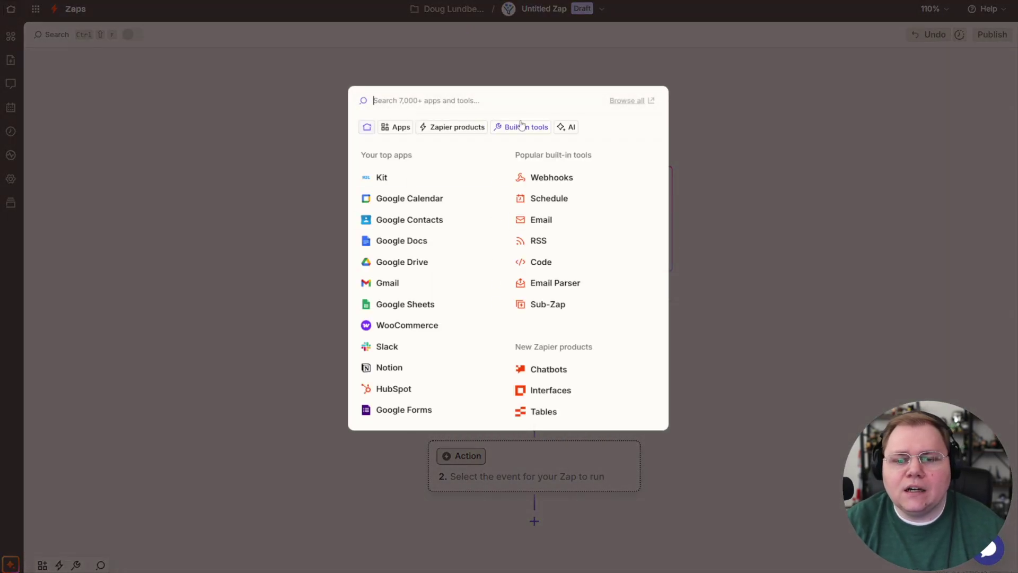
text(webhook)
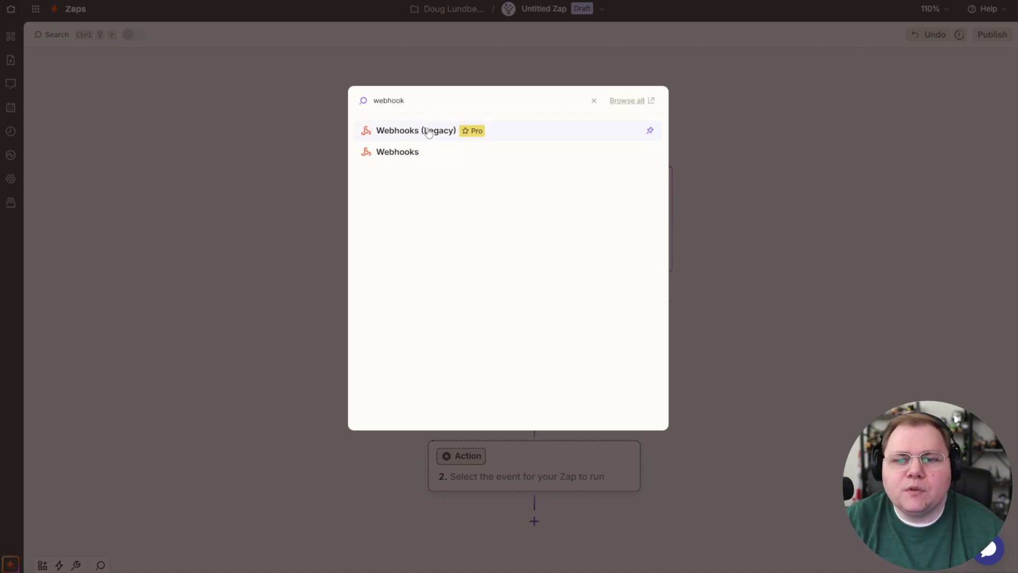
click(398, 152)
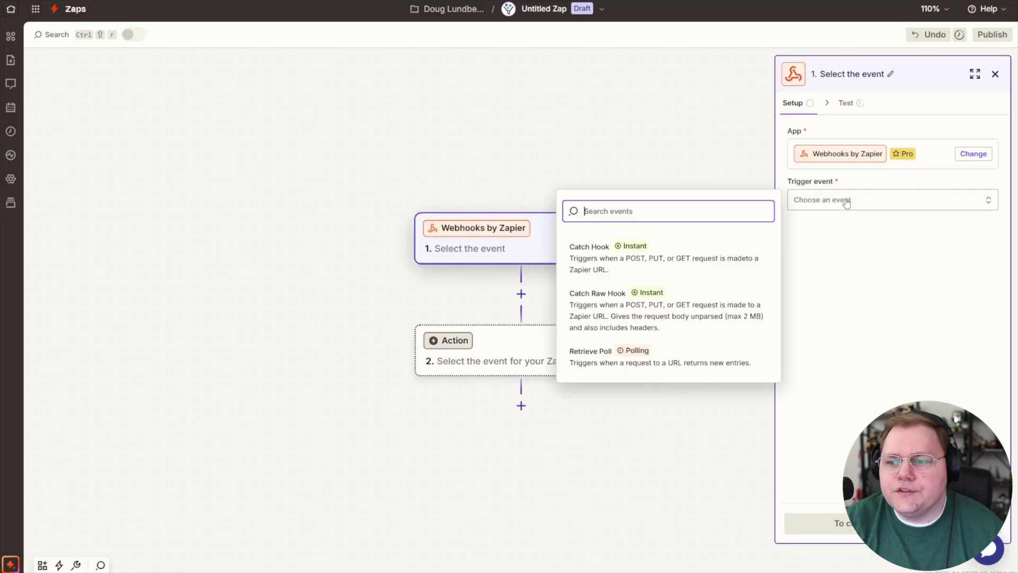
click(613, 258)
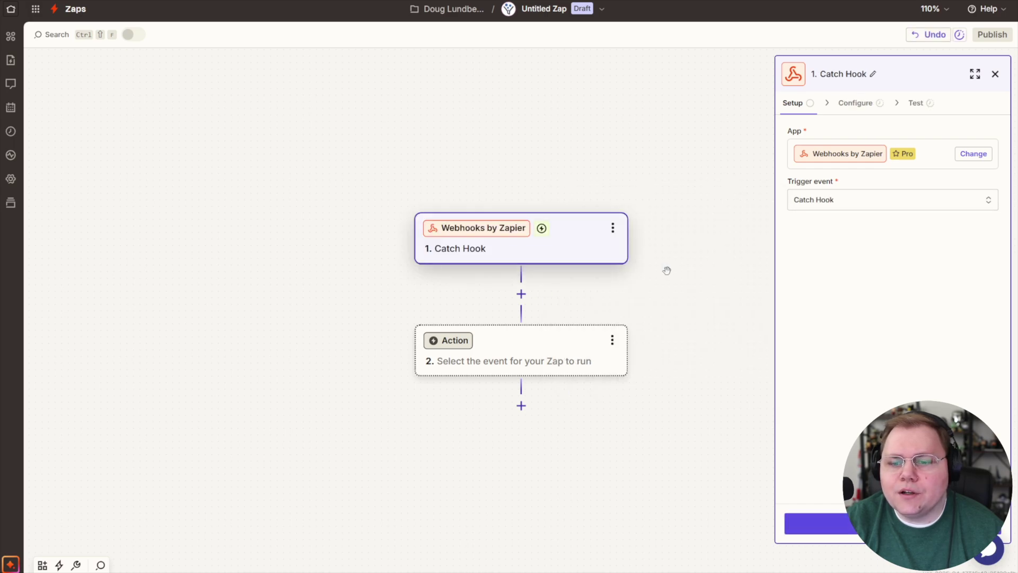
click(819, 523)
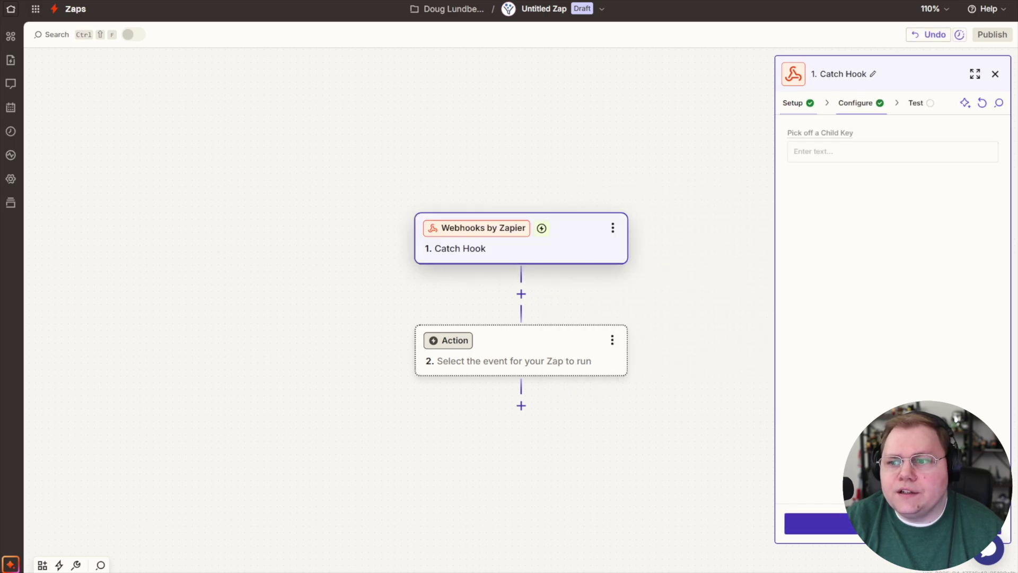
click(848, 523)
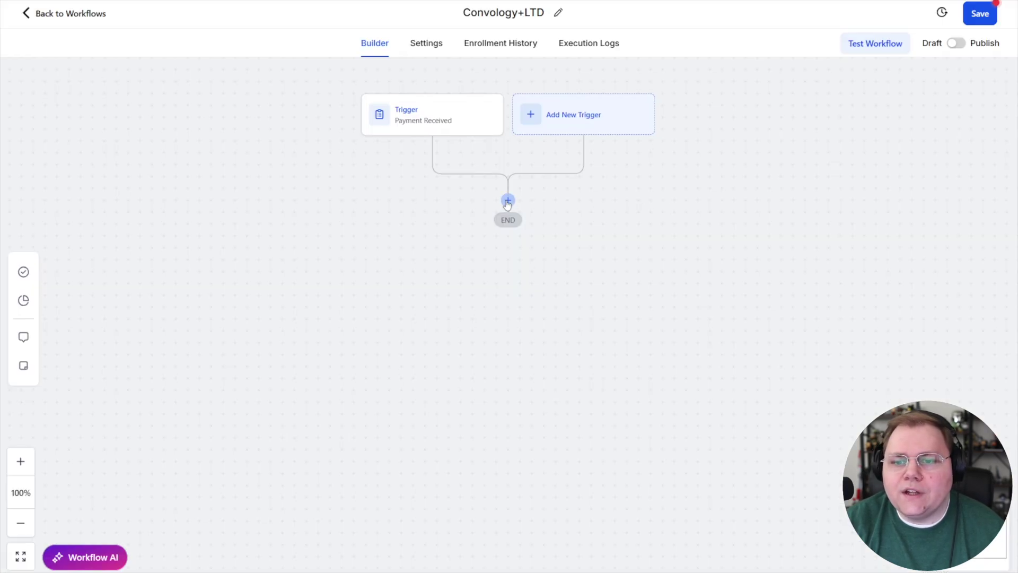
- Add a Webhook action with custom data key first_name set to the contact's first name
click(508, 200)
text(webhook)
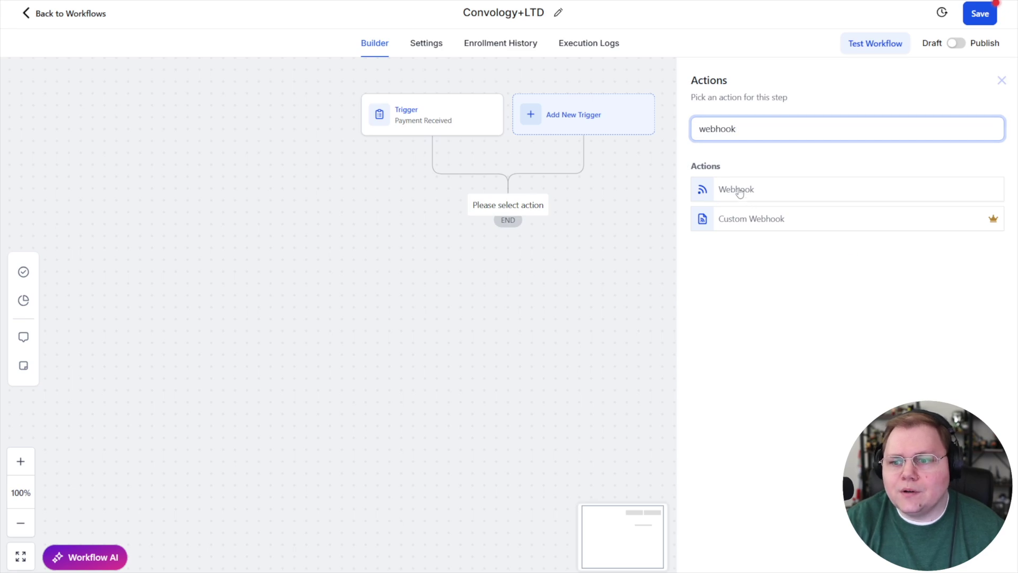
click(738, 191)
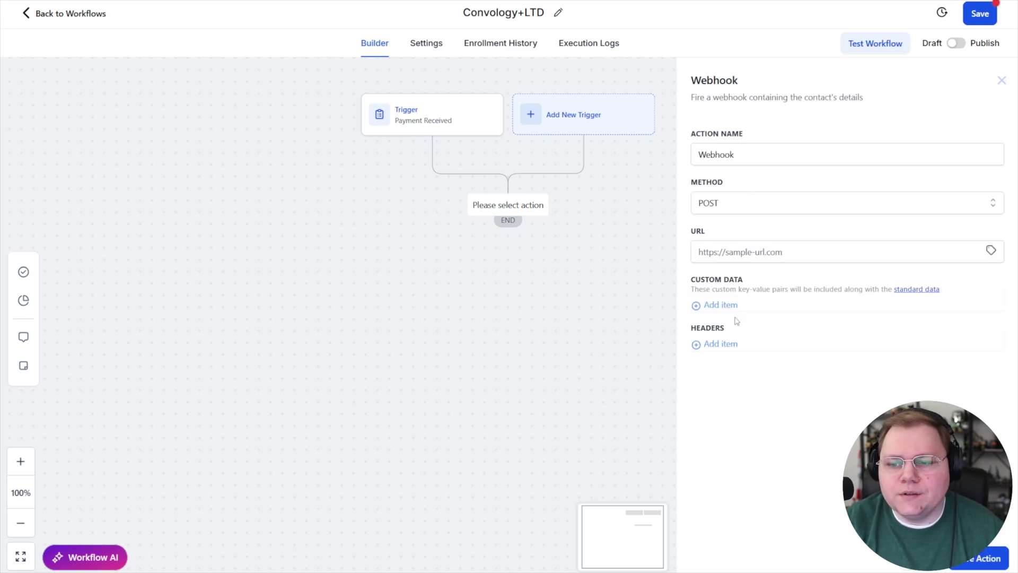
click(723, 306)
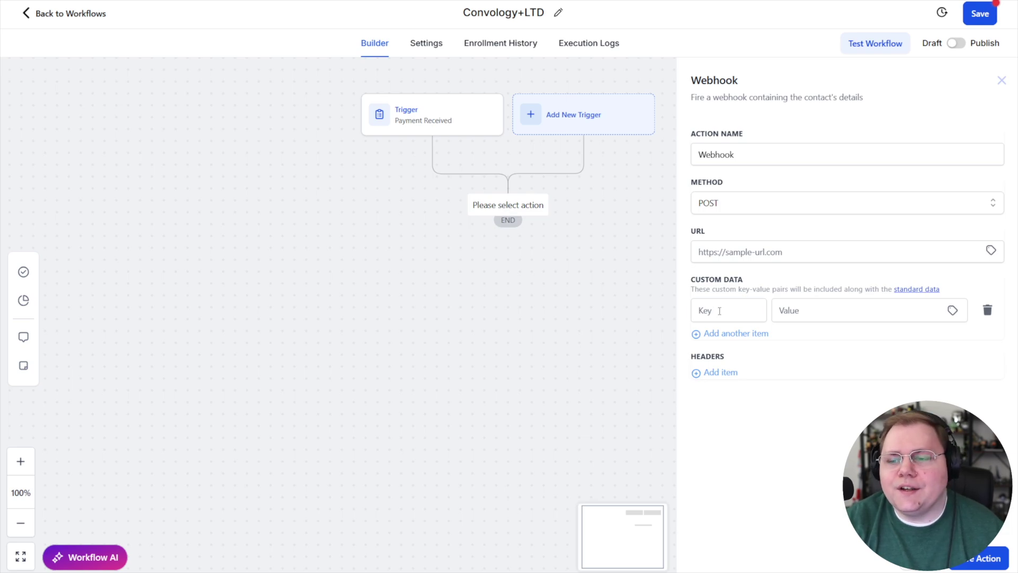
click(719, 311)
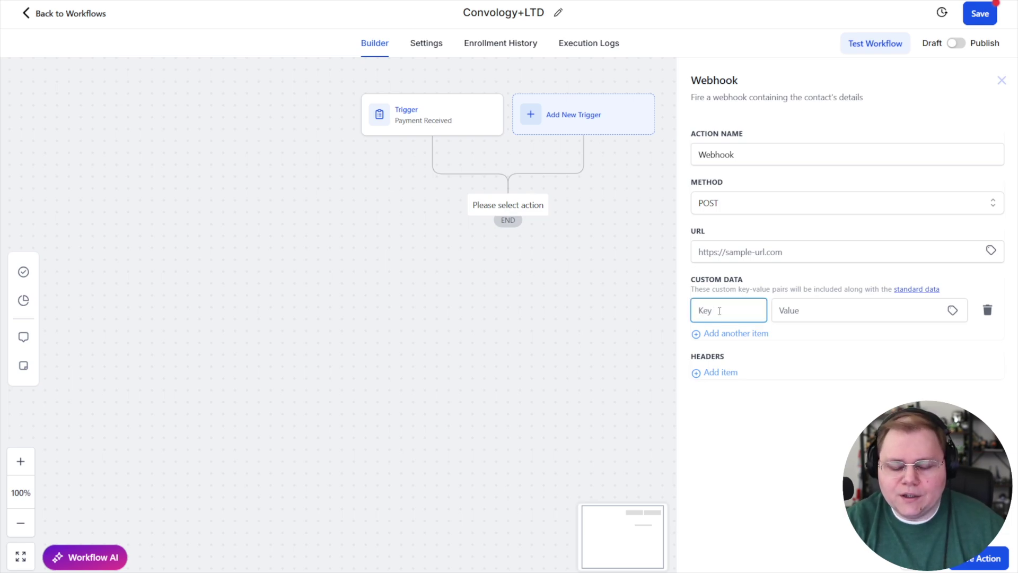
text(fir)
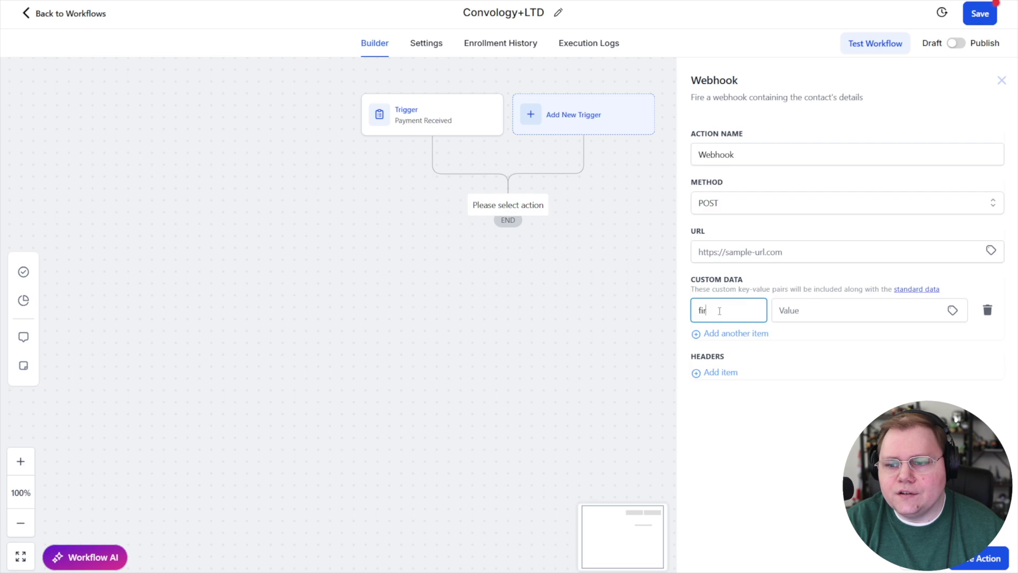
text(st_name)
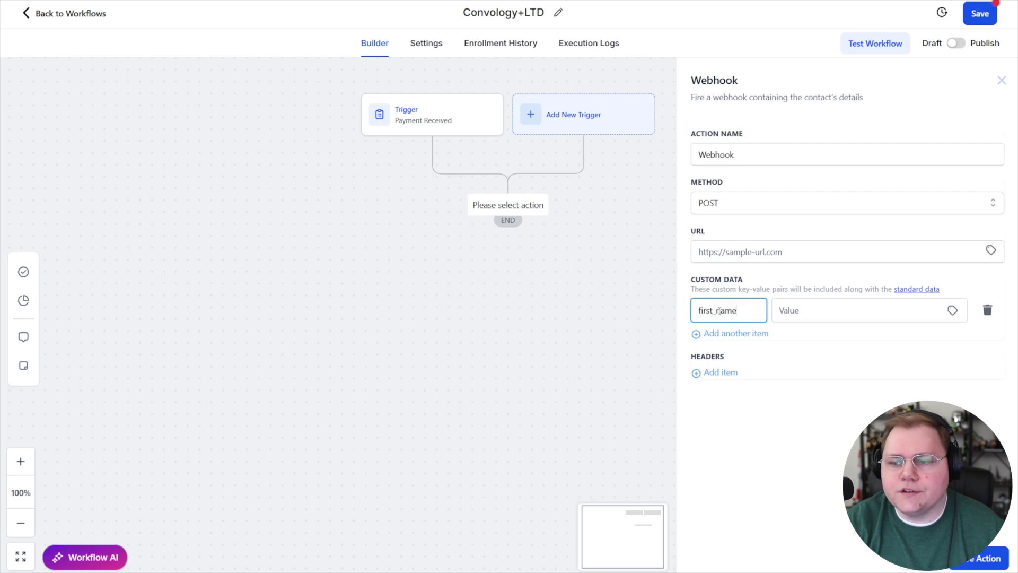
click(726, 335)
click(725, 363)
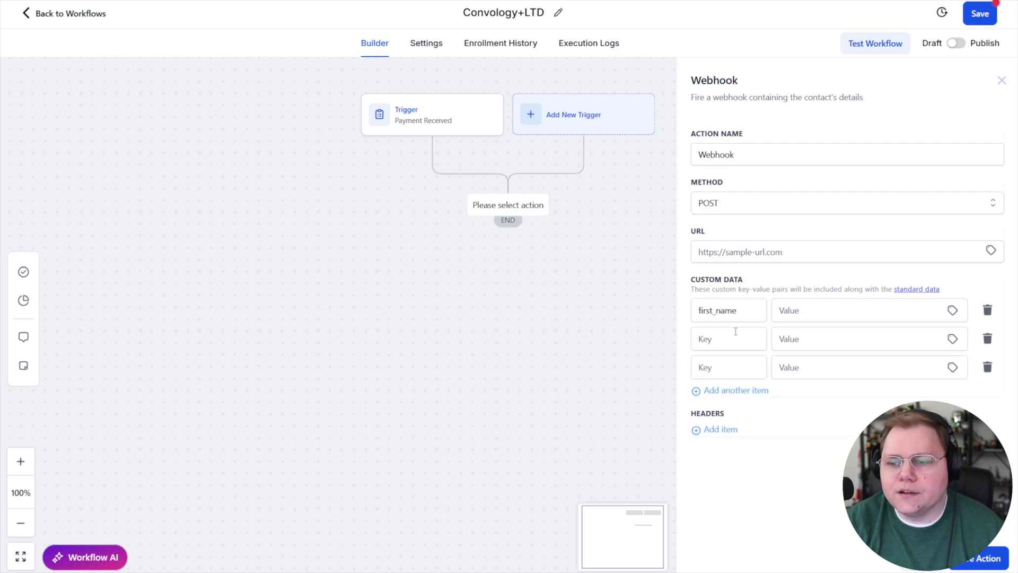
click(798, 313)
click(953, 311)
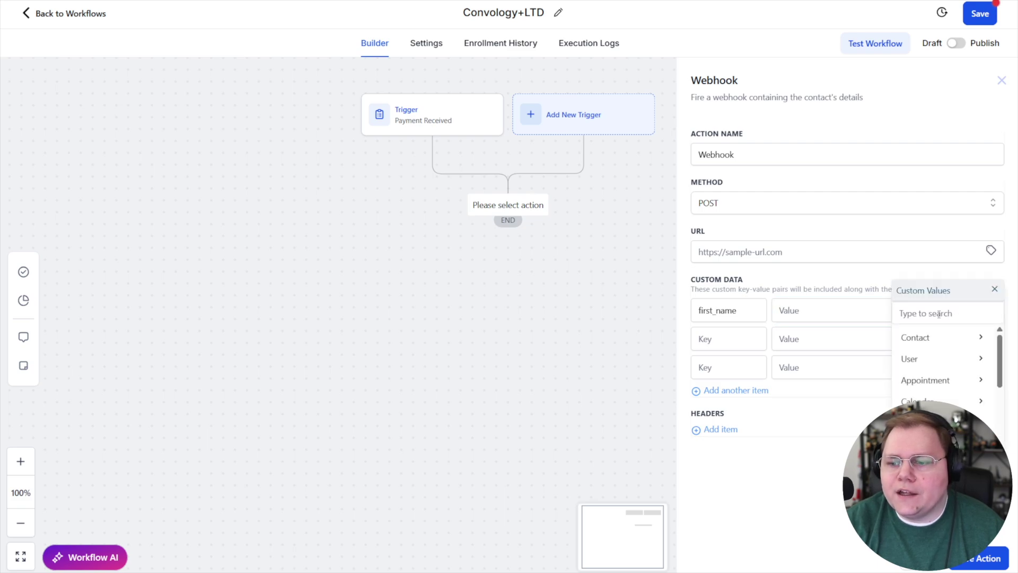
click(935, 342)
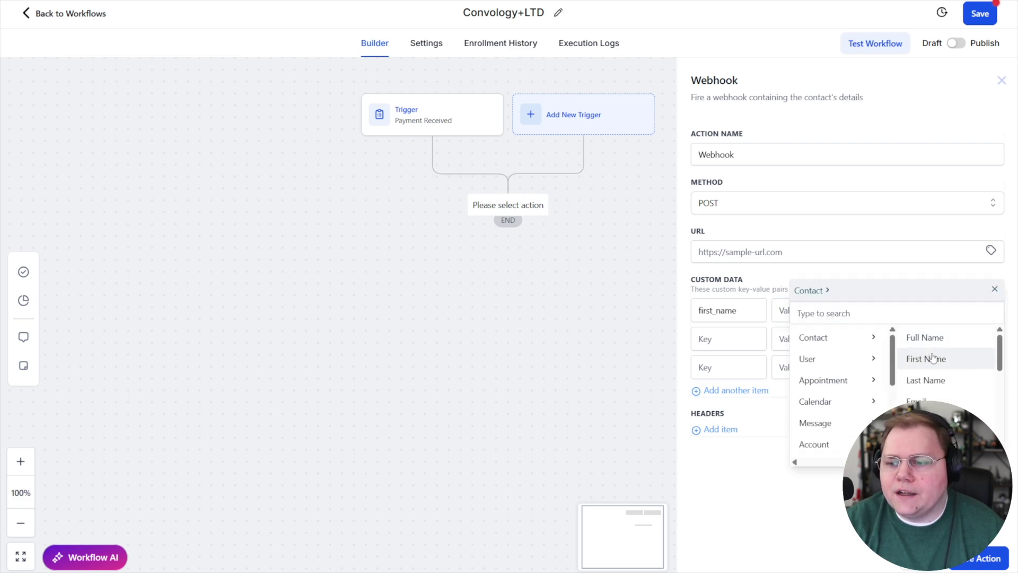
click(931, 356)
- Add an email key mapped to the contact's email, delete the empty row, and save the action
click(756, 345)
text(email)
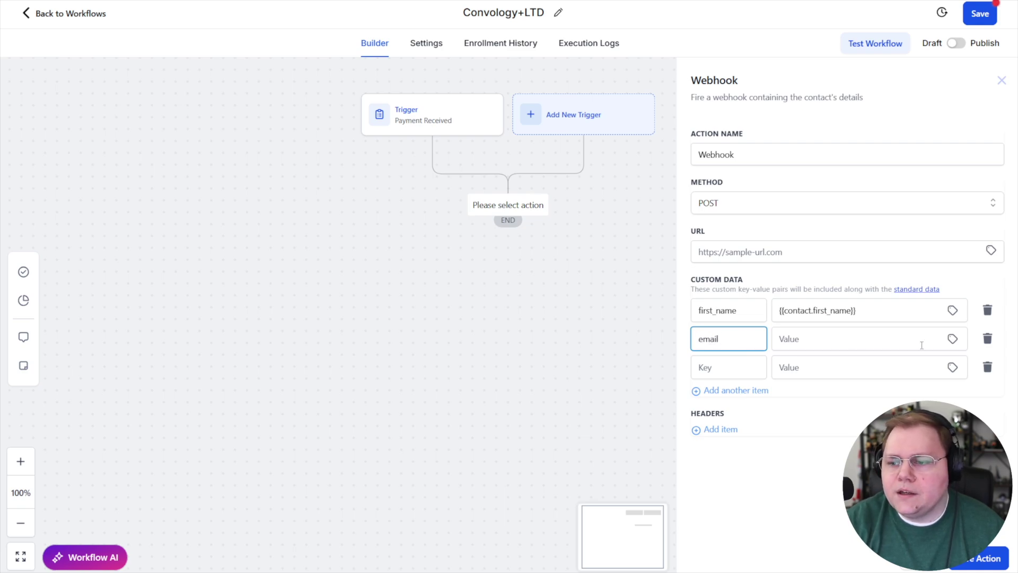
click(952, 338)
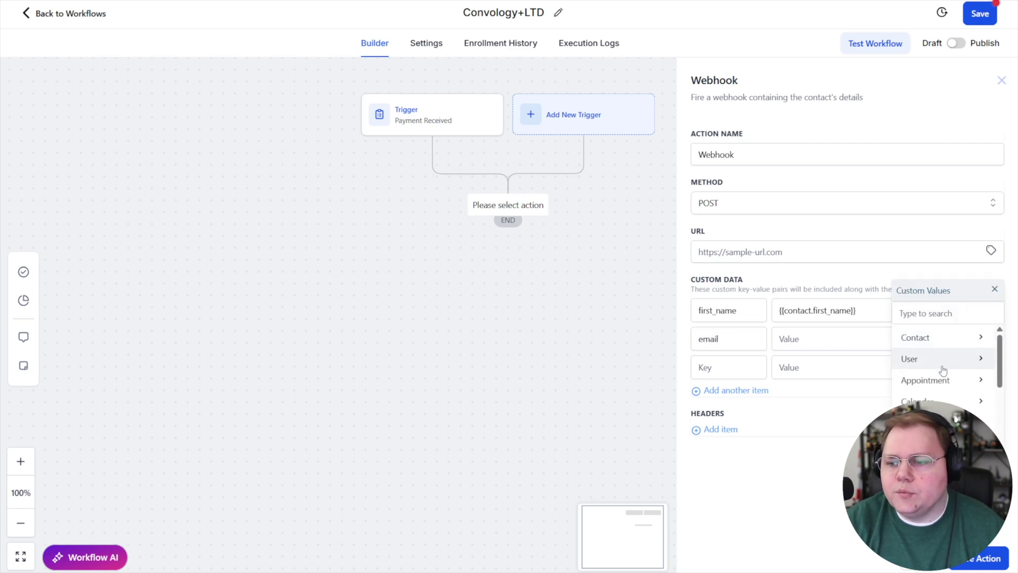
click(948, 339)
click(925, 401)
click(990, 369)
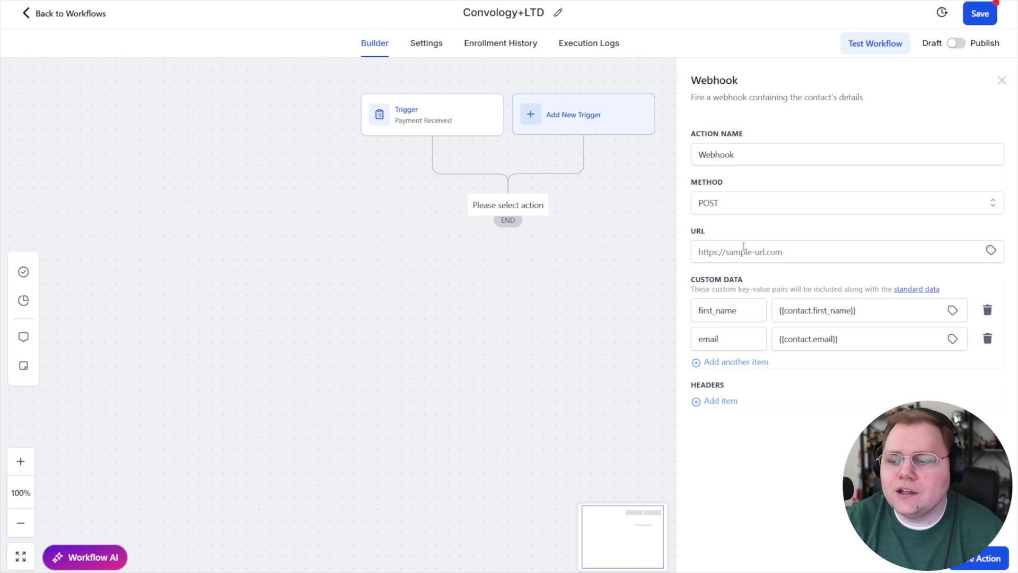
click(567, 258)
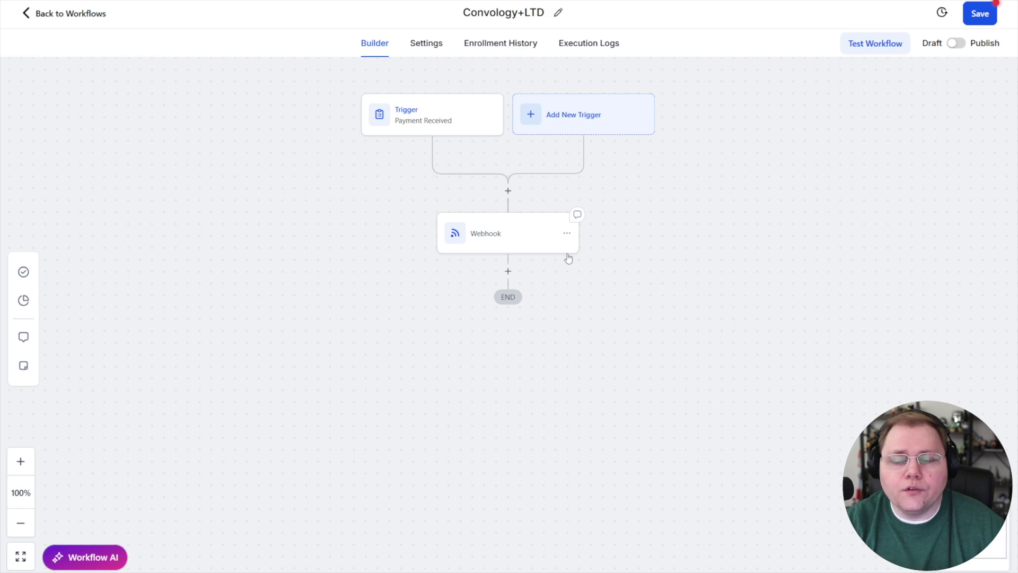
- Add a Send Email action after the Webhook using the 'Onboarding: Convology+ 1' template
click(509, 272)
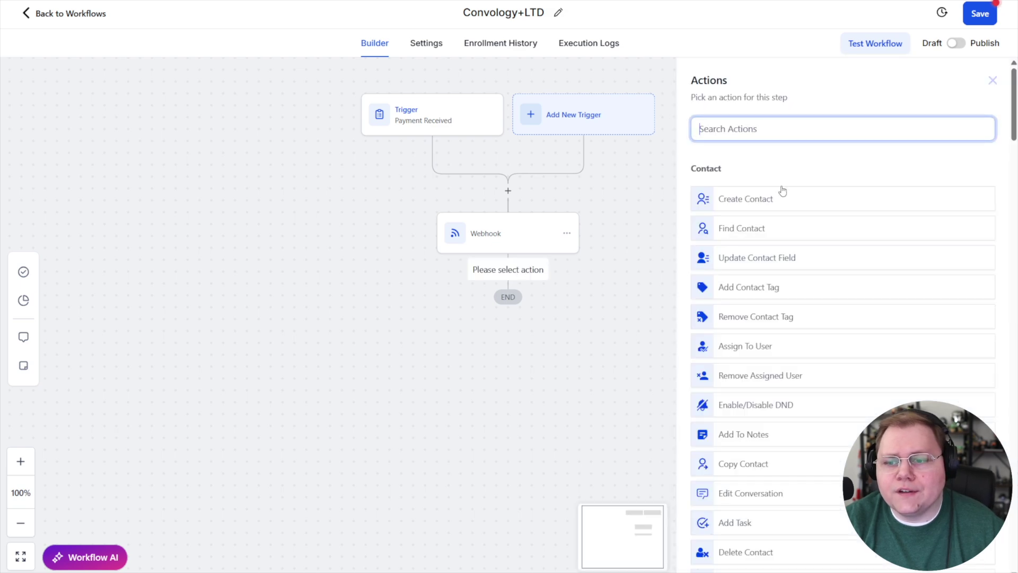
text(send)
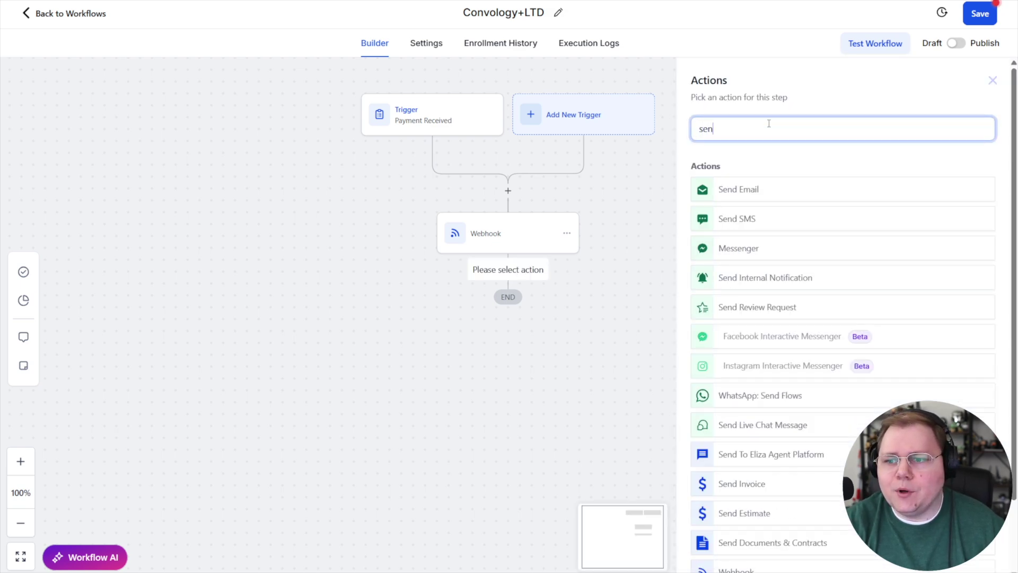
click(727, 190)
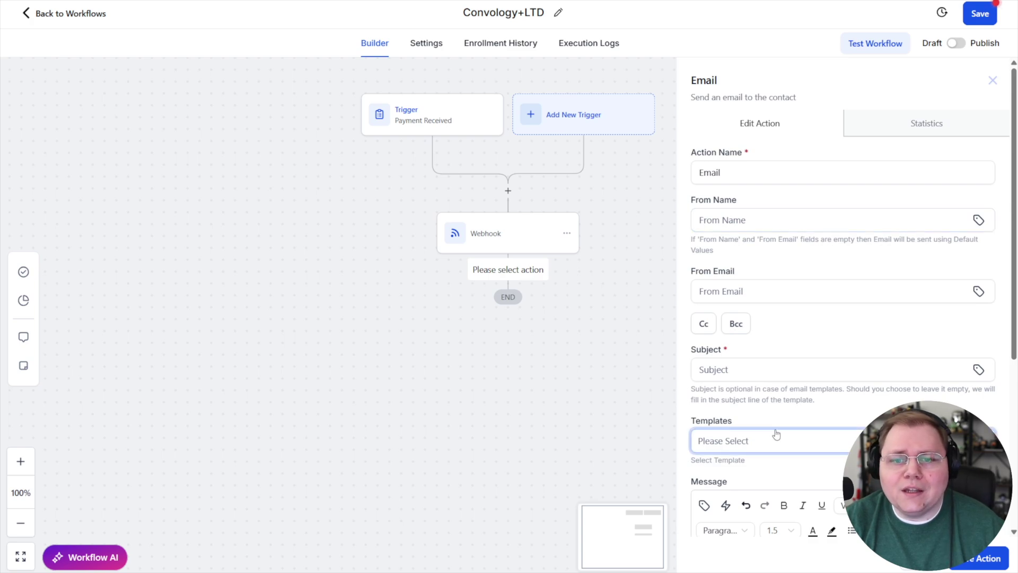
scroll(740, 399, down, 1)
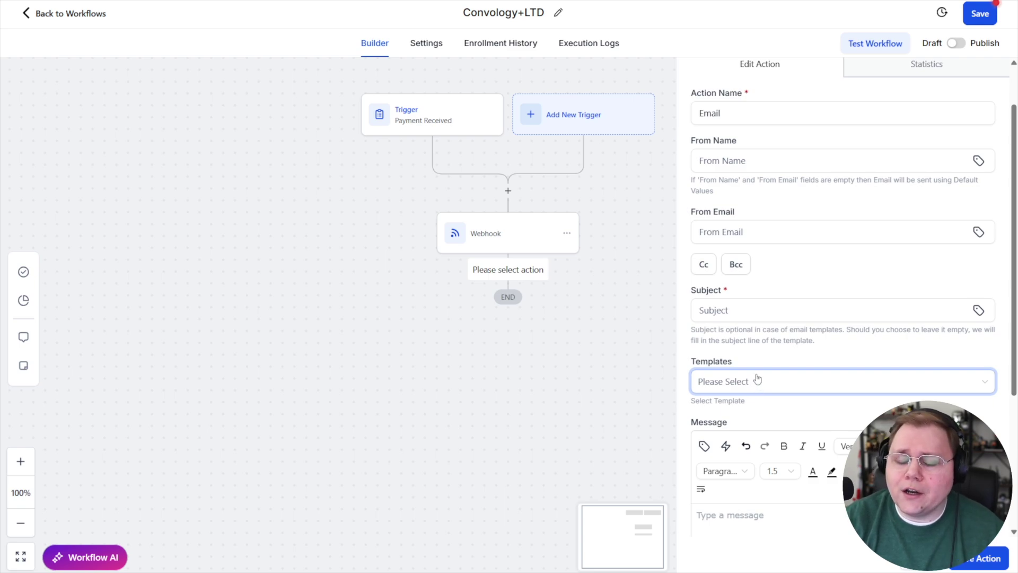
scroll(757, 379, down, 3)
click(735, 204)
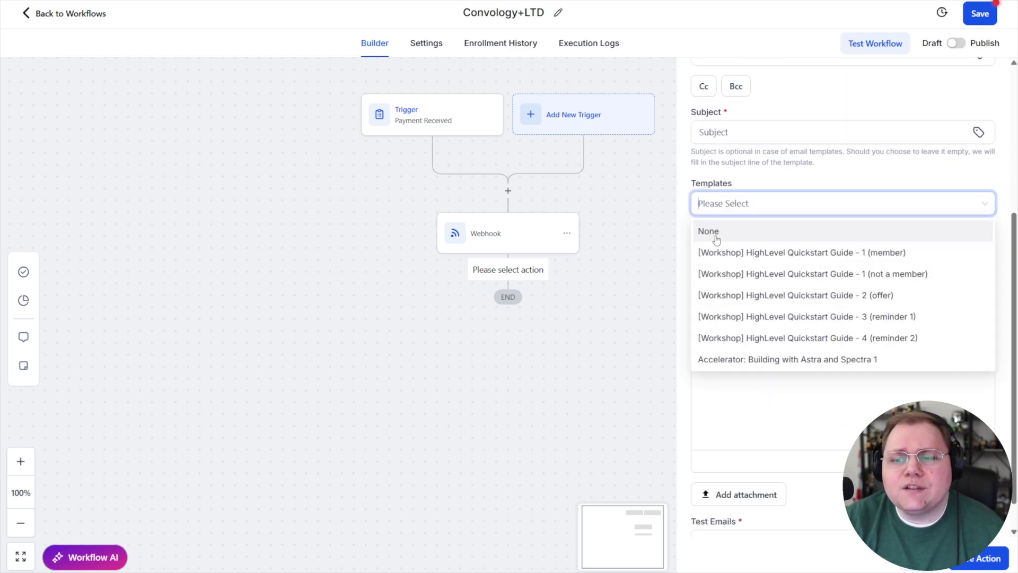
scroll(779, 337, down, 2)
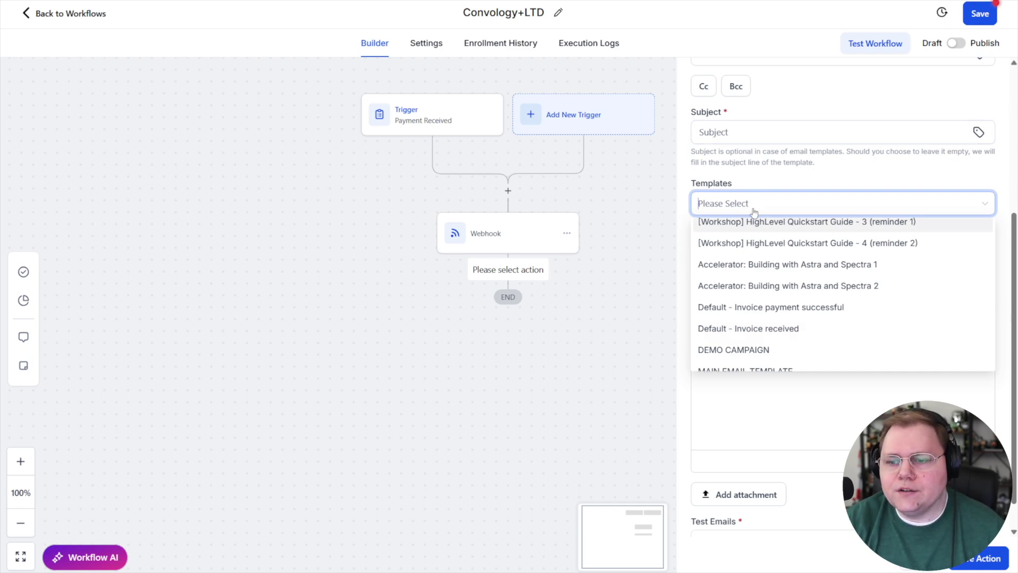
scroll(789, 263, down, 5)
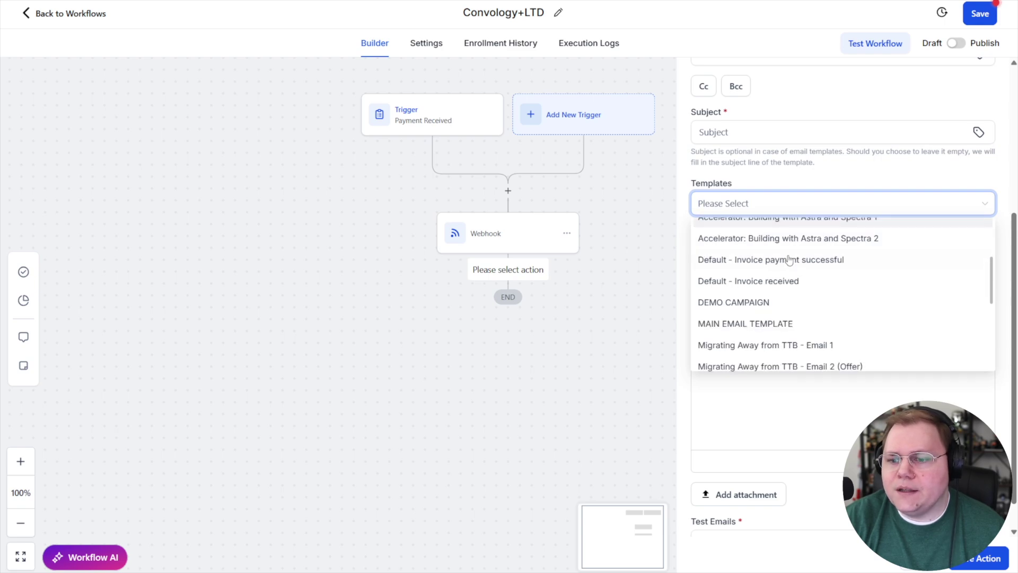
scroll(790, 268, down, 3)
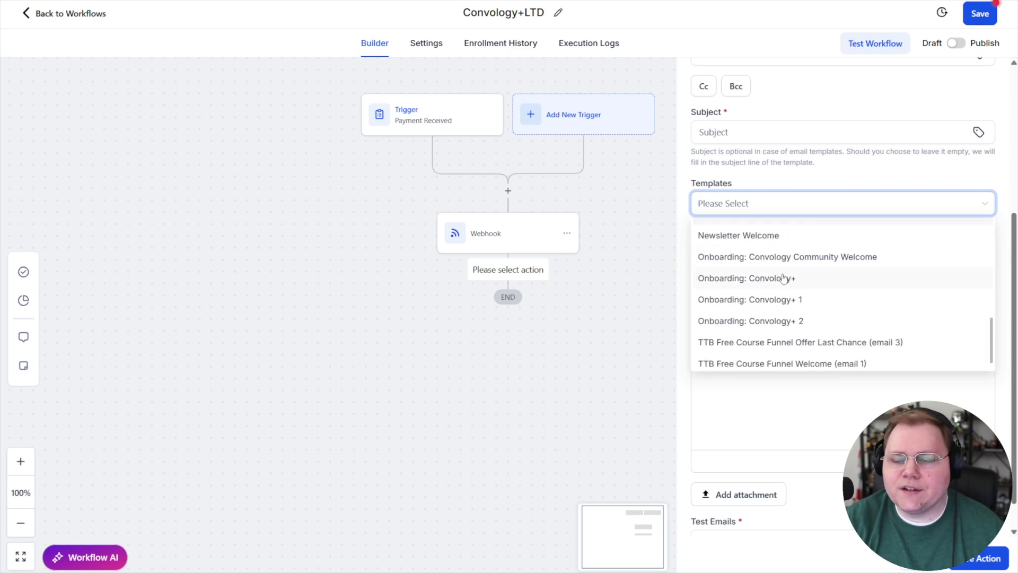
click(792, 273)
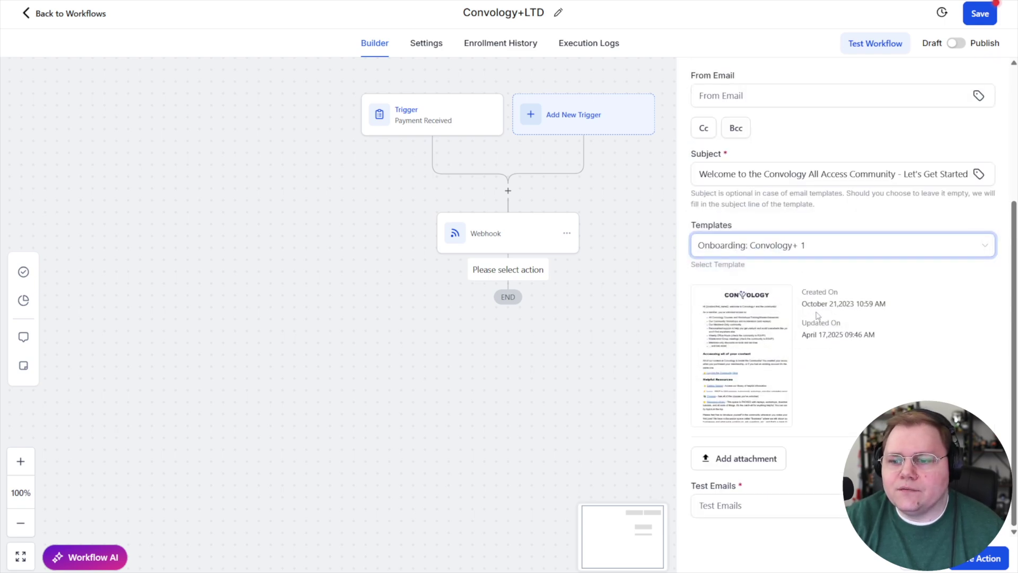
- Save the first email step, then add and save a 3-hour Wait step
click(978, 561)
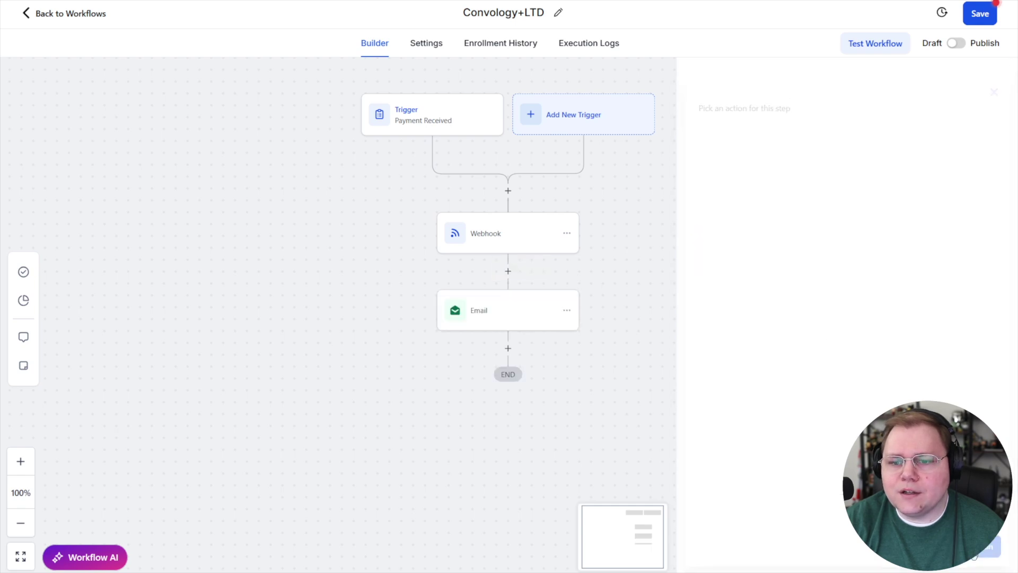
click(508, 346)
text(wait)
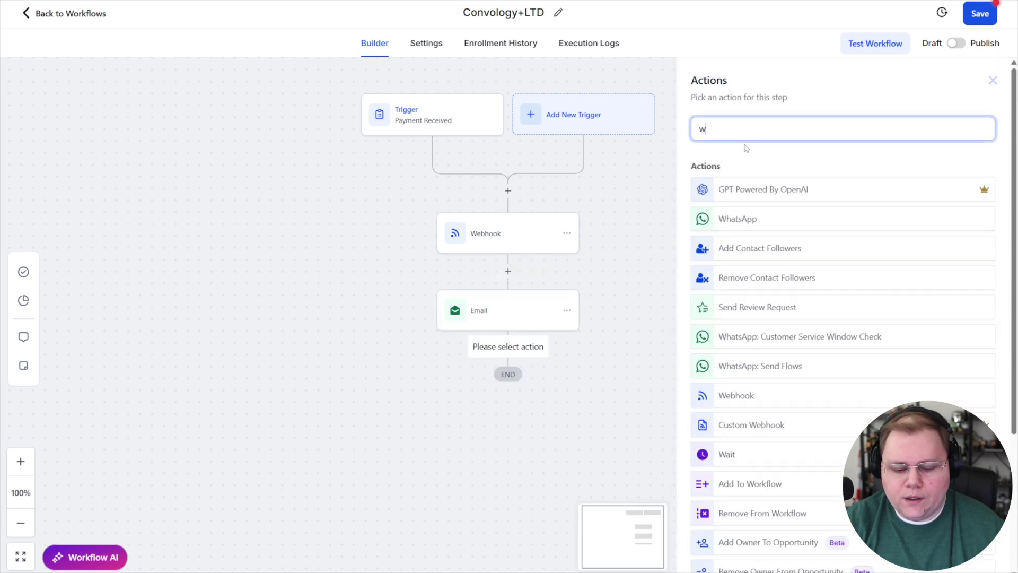
click(724, 189)
click(530, 257)
text(3)
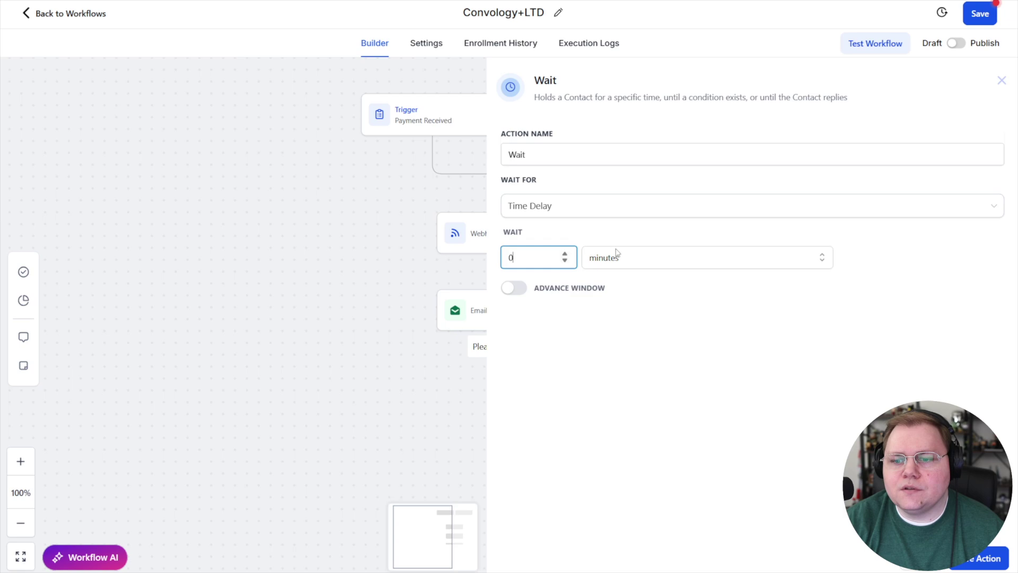
click(618, 257)
click(623, 305)
click(767, 432)
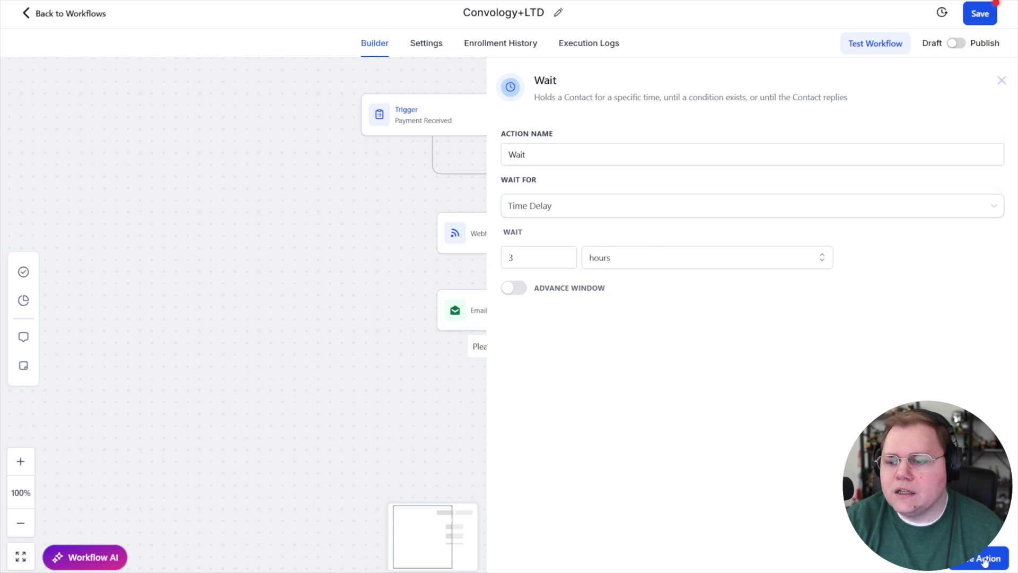
click(983, 562)
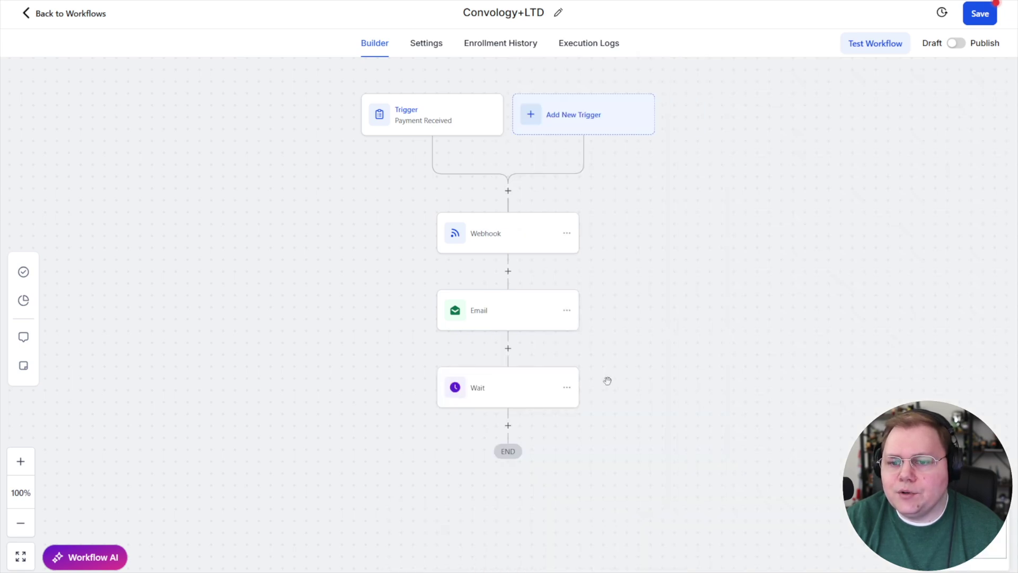
- Add a second Send Email step with the 'Onboarding: Convology+ 2' template and save it
click(511, 424)
text(email)
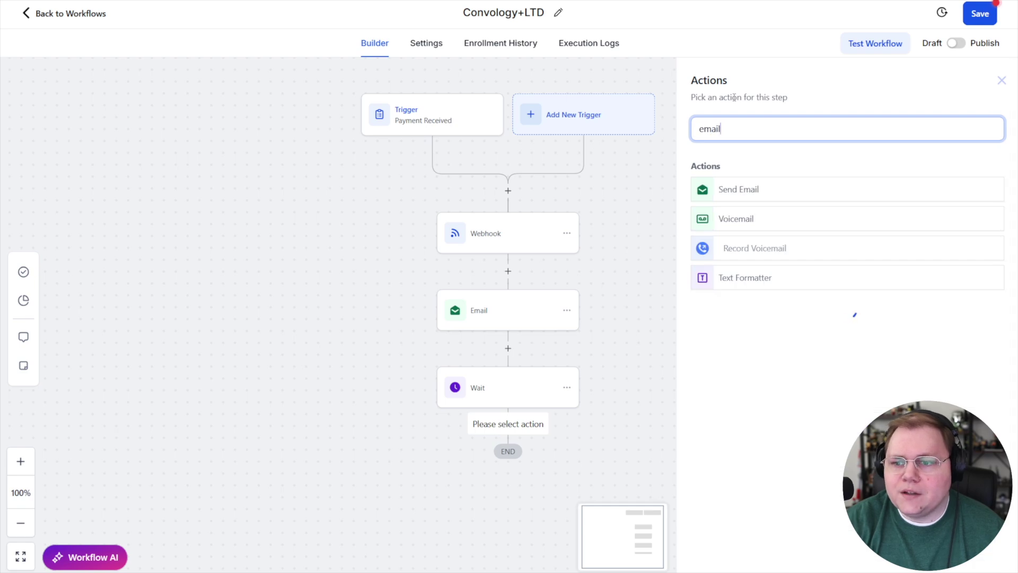
click(754, 189)
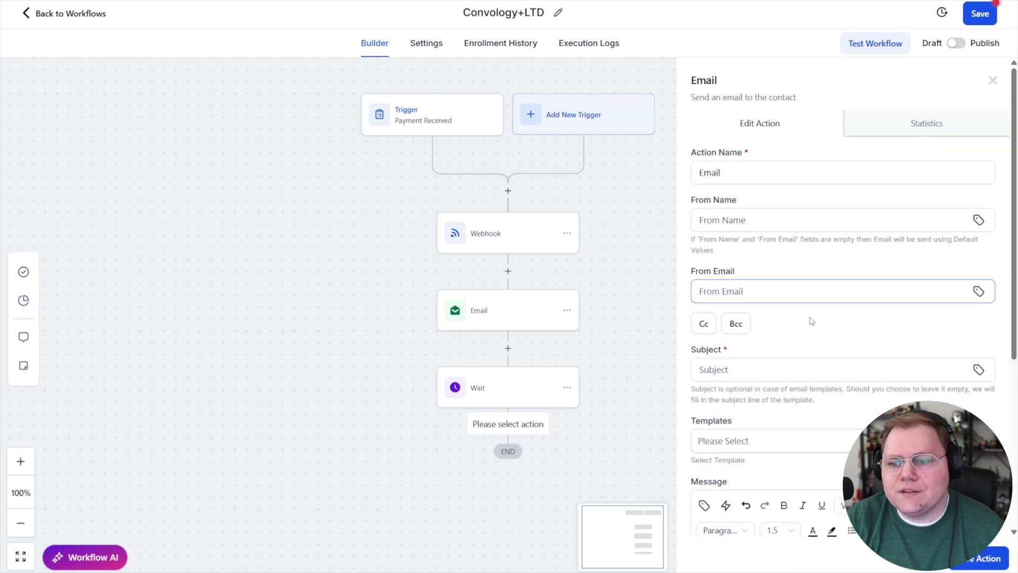
scroll(813, 324, down, 2)
click(772, 318)
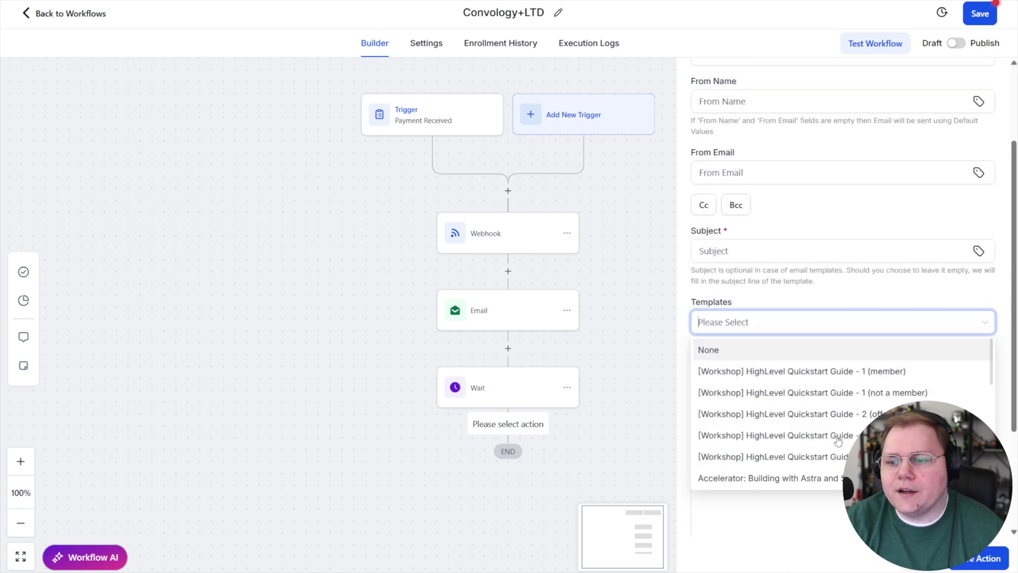
scroll(839, 440, down, 5)
scroll(829, 428, up, 4)
scroll(825, 427, down, 5)
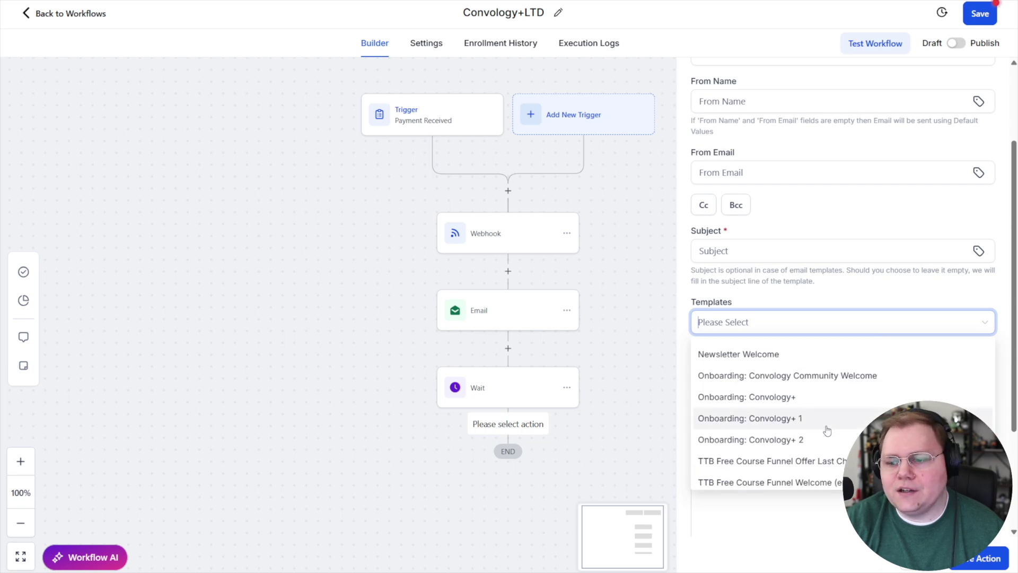
click(779, 439)
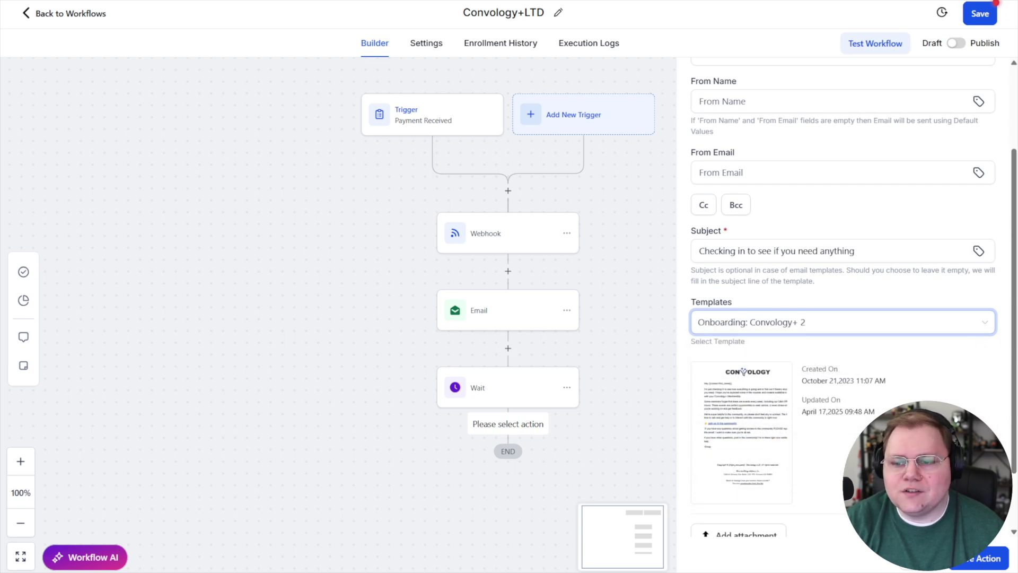
click(978, 559)
scroll(633, 465, down, 2)
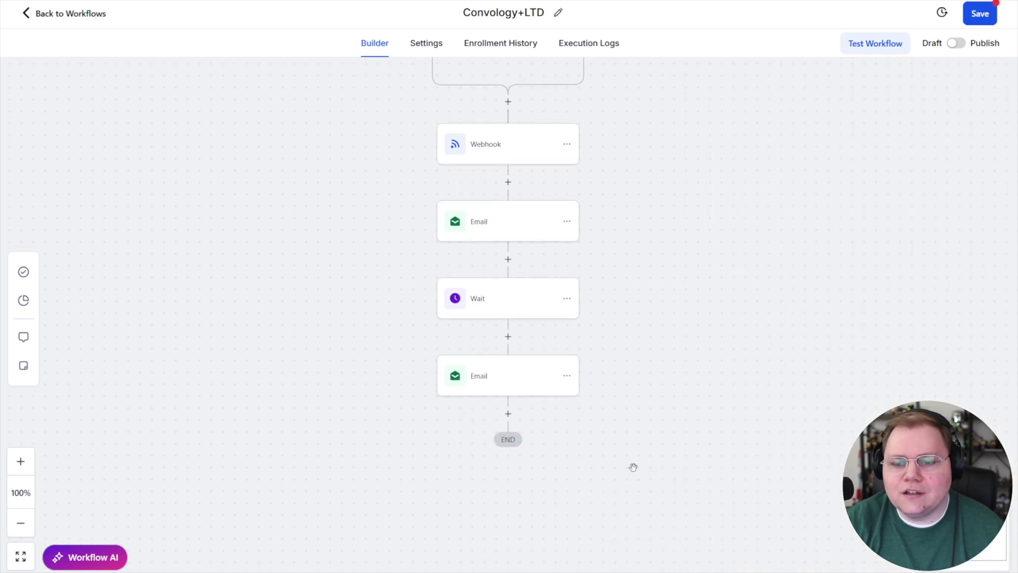
click(510, 419)
- Add an Add Contact Tag step applying the 'newsletter' tag, then save the workflow
text(n)
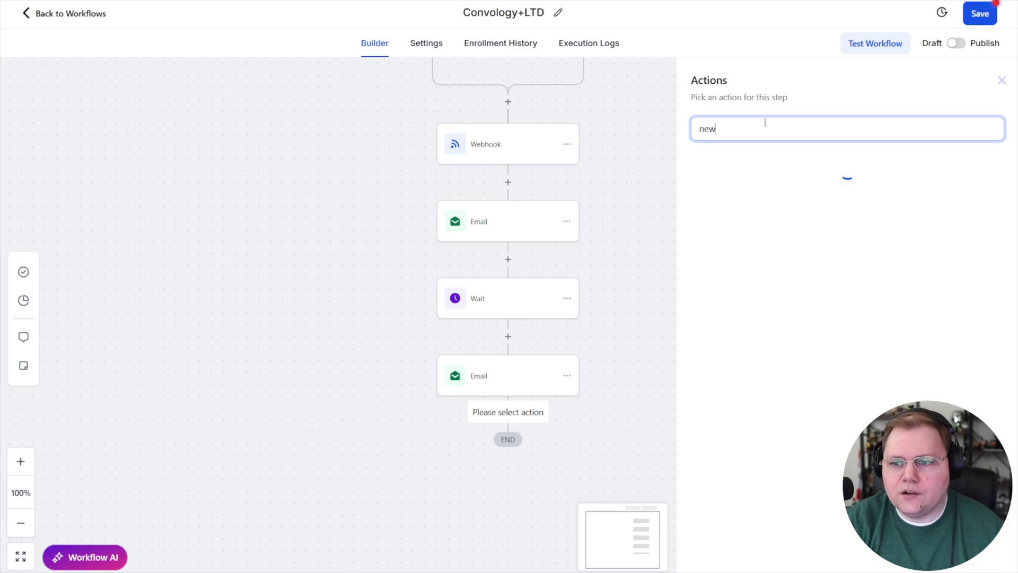
key(BackSpace)
text(tag)
click(765, 195)
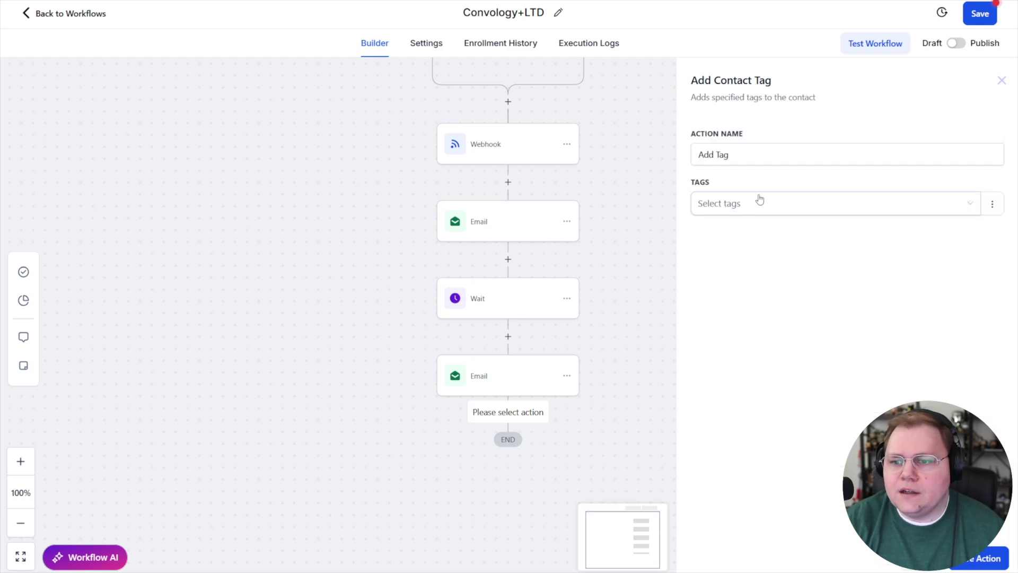
click(758, 203)
text(newsletter)
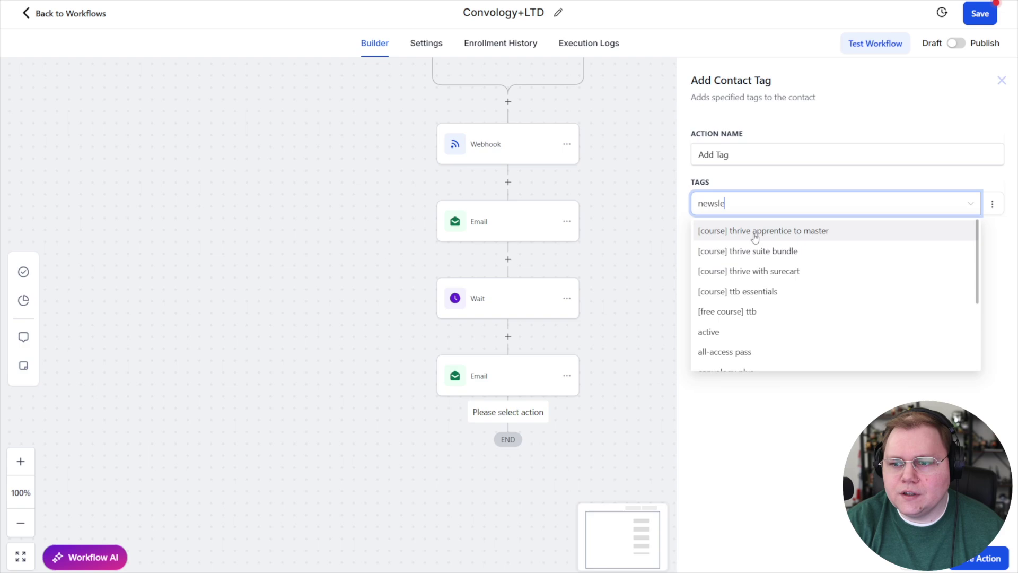
click(750, 232)
click(822, 352)
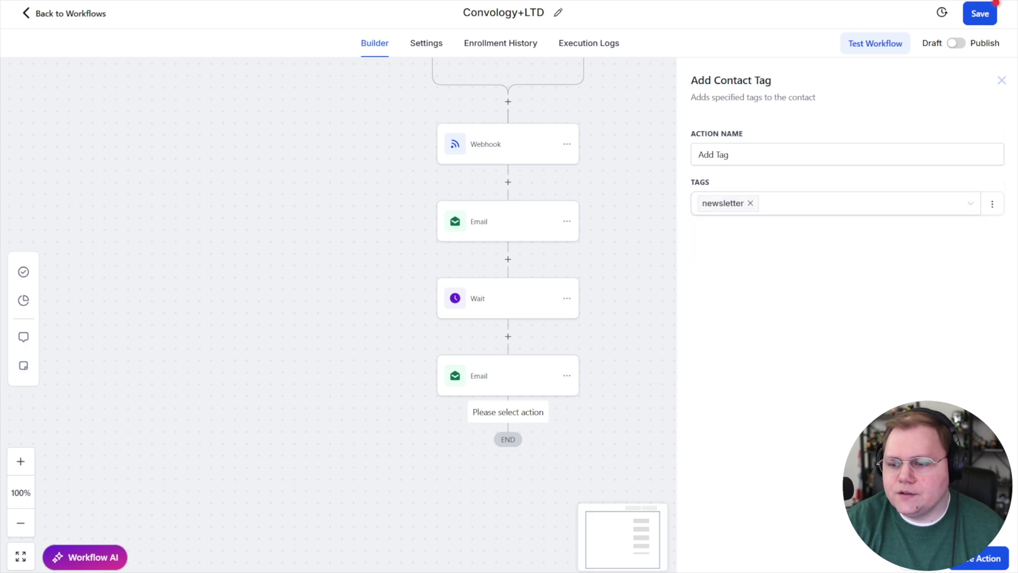
click(987, 557)
scroll(739, 301, up, 3)
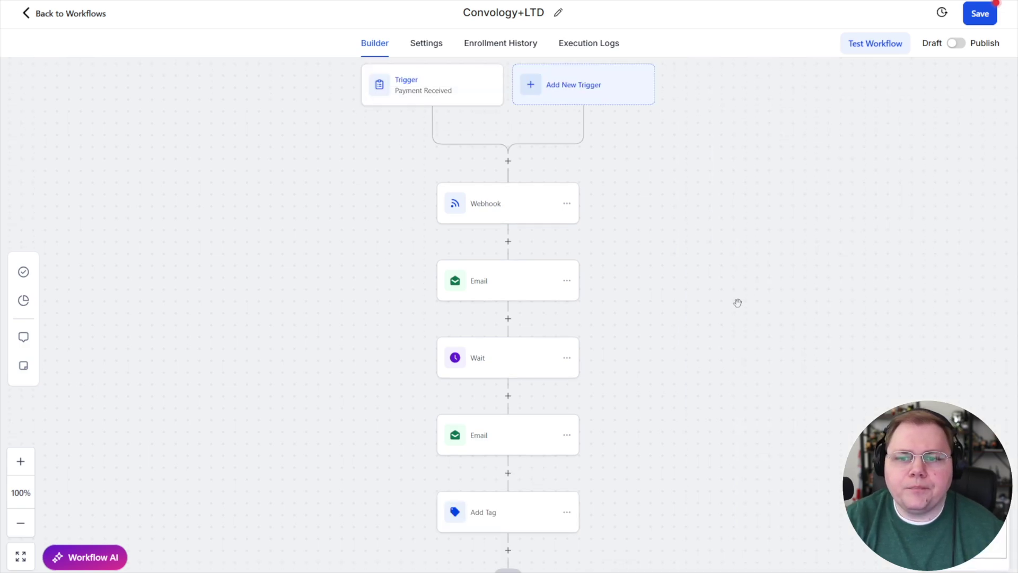
click(980, 15)
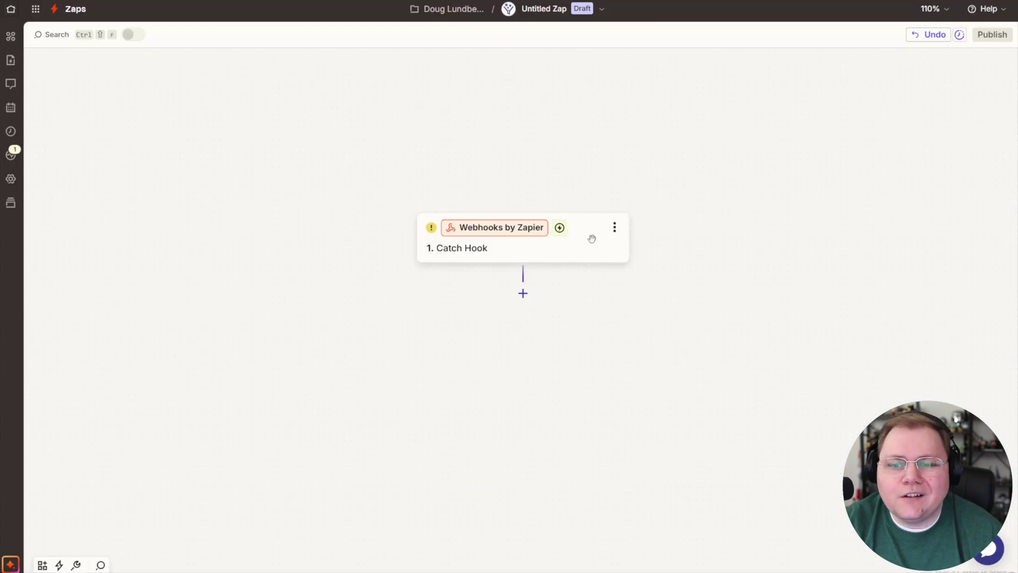
- Load a test record for the Catch Hook trigger, then add Circle as the step 2 app
click(594, 249)
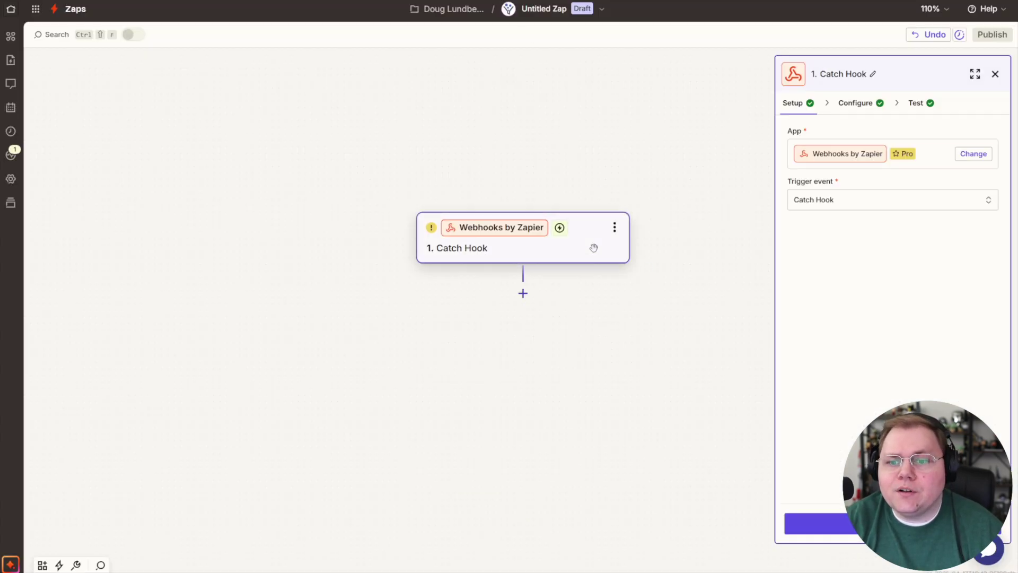
click(884, 104)
click(921, 105)
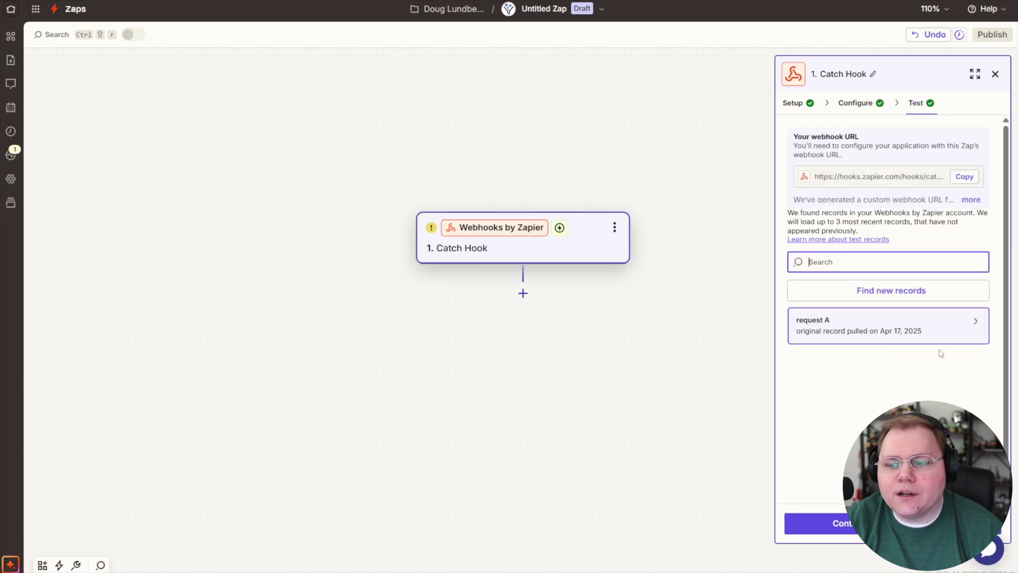
click(523, 293)
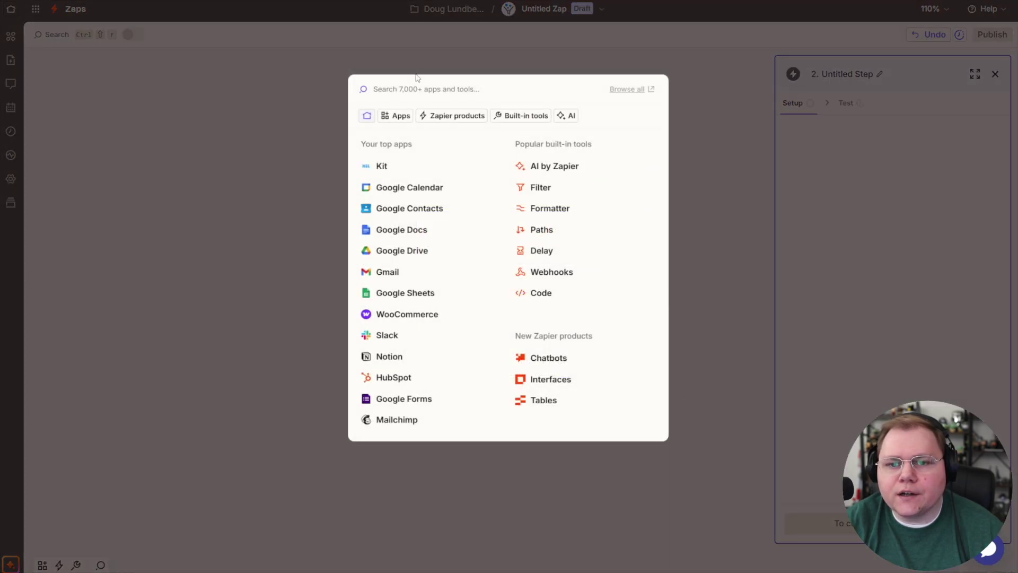
text(circle)
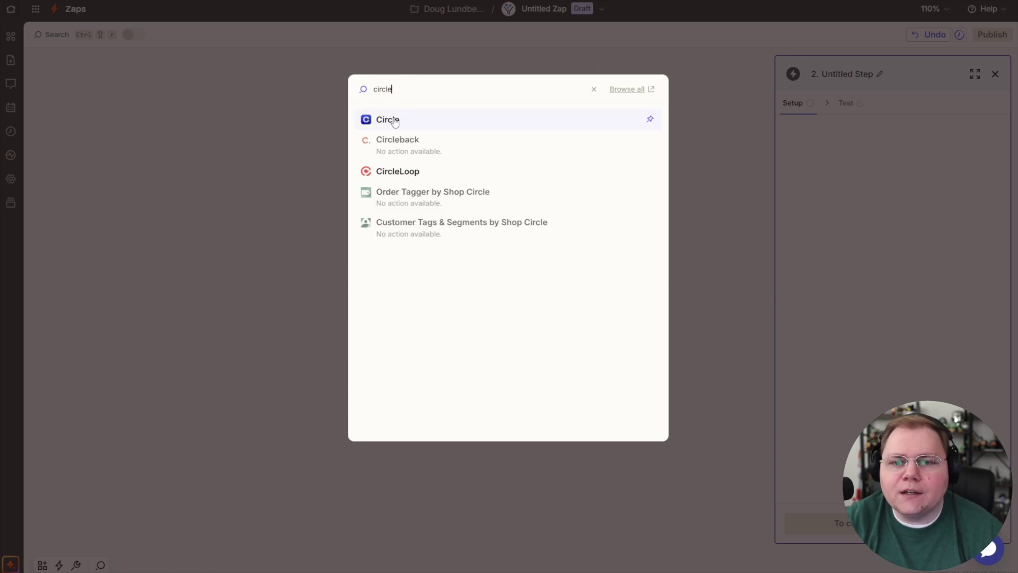
click(395, 123)
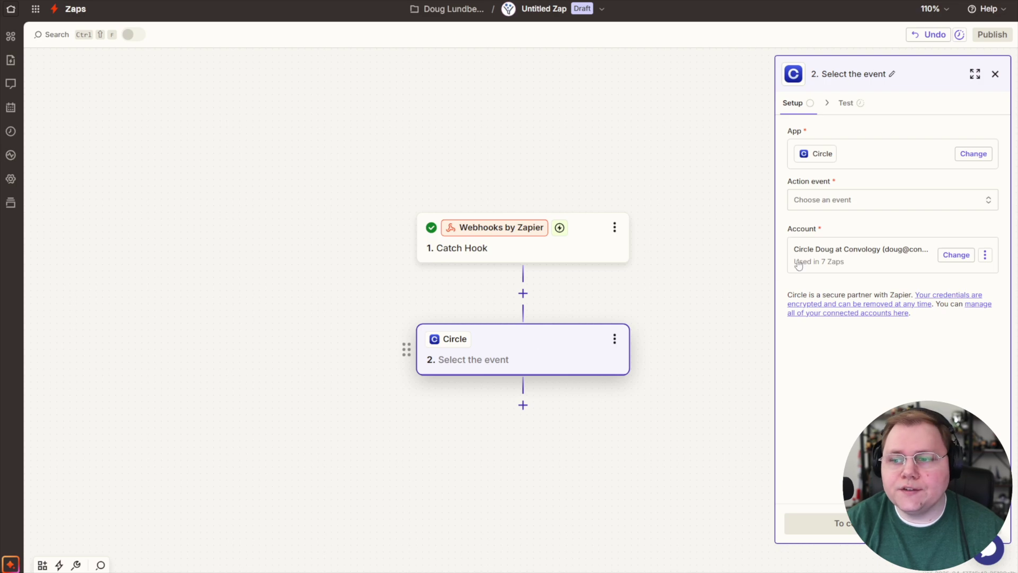
click(830, 200)
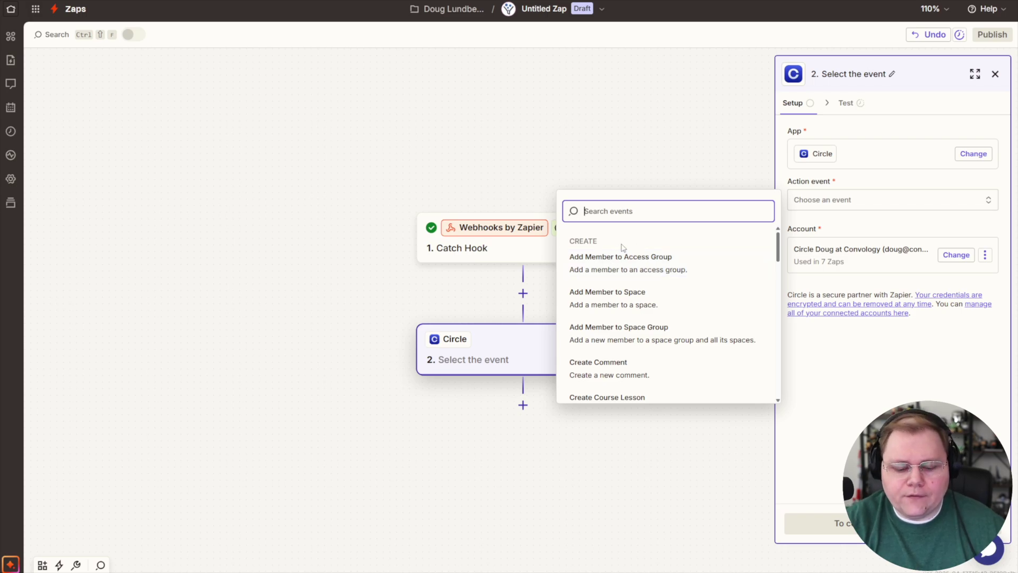
- Choose Invite Member as the Circle step's action event and continue to configuration
text(invite)
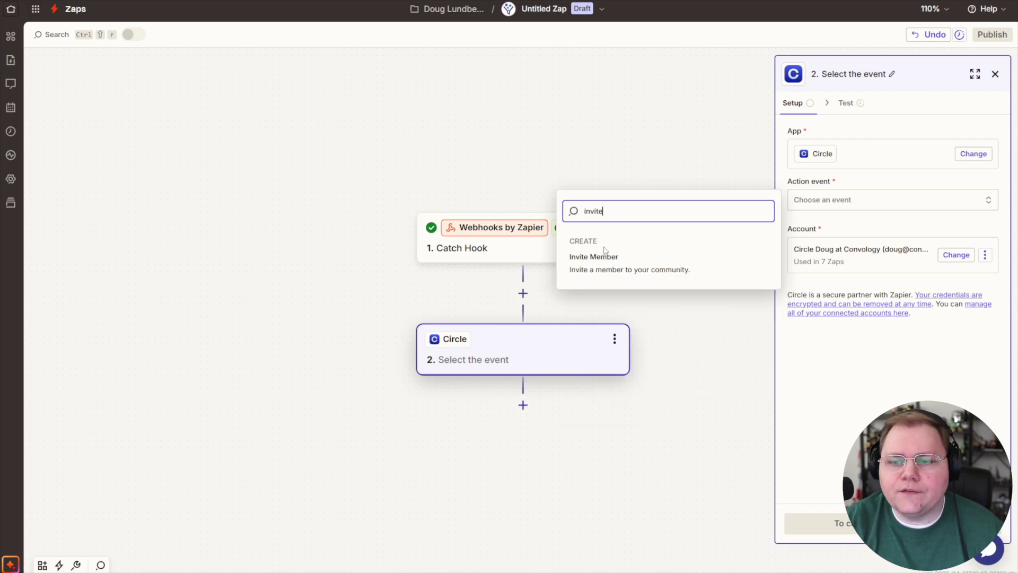
click(606, 264)
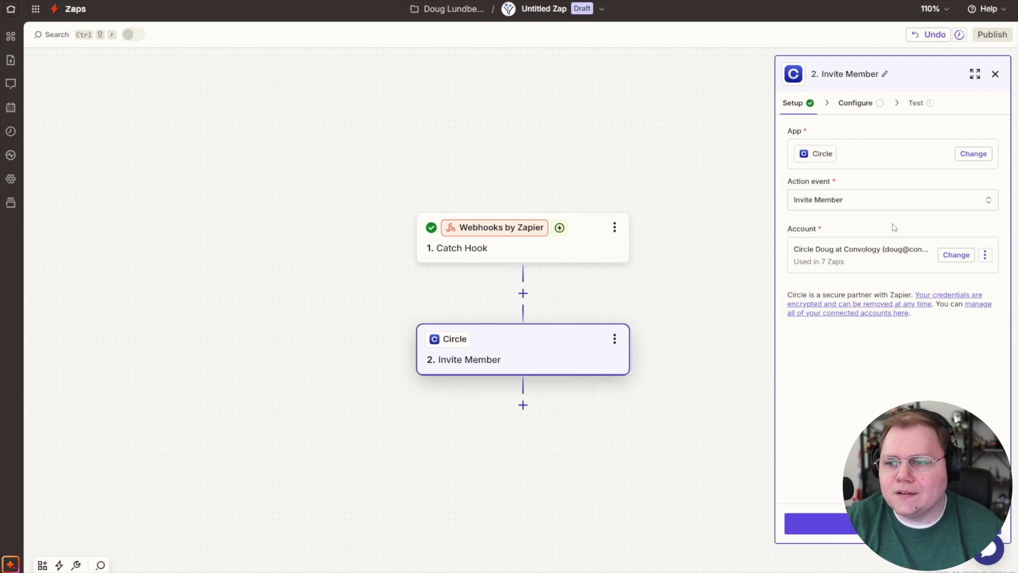
click(901, 523)
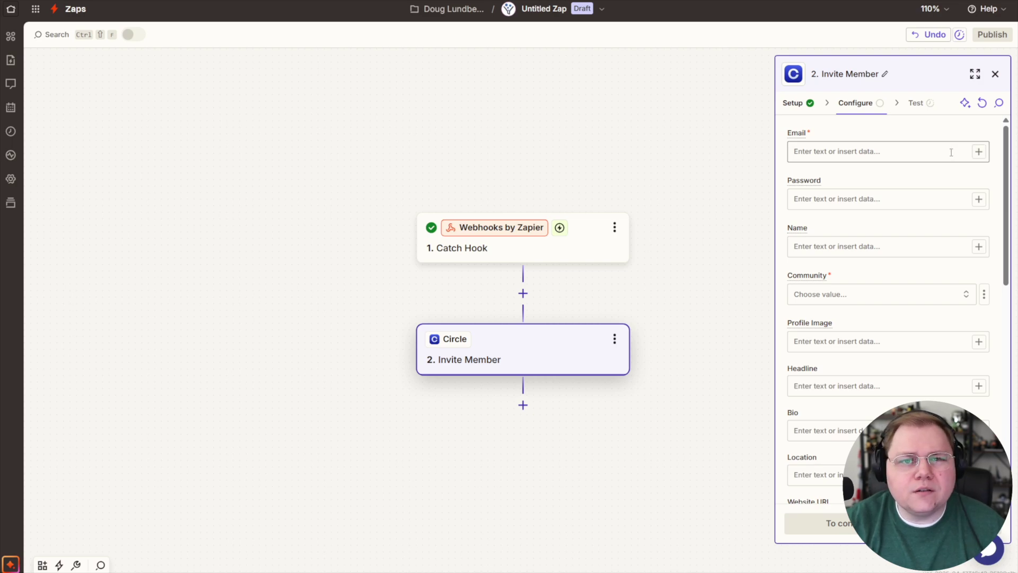
- Map Email to the webhook's email and Name to its First Name, with Convology as community
click(978, 151)
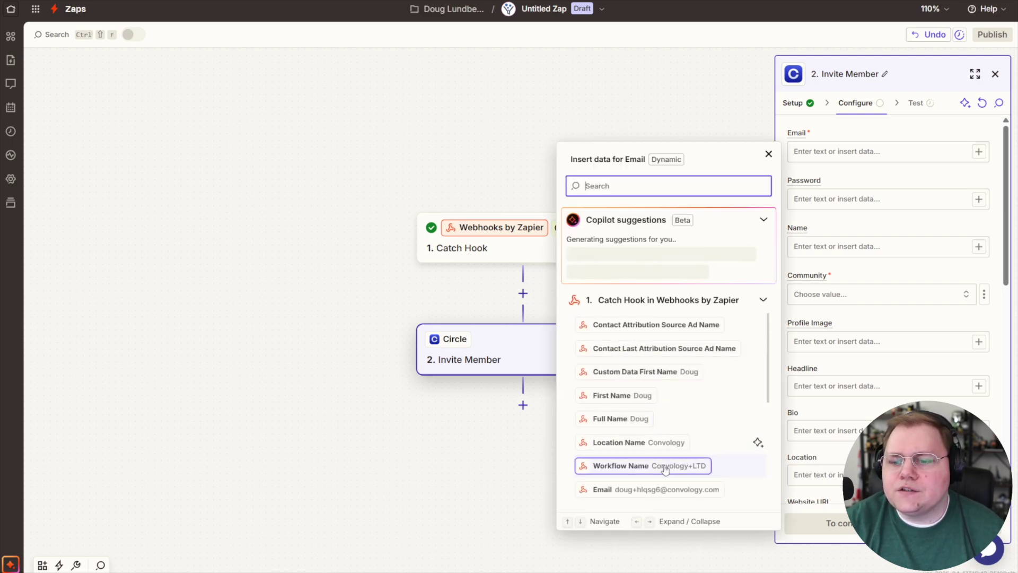
click(658, 489)
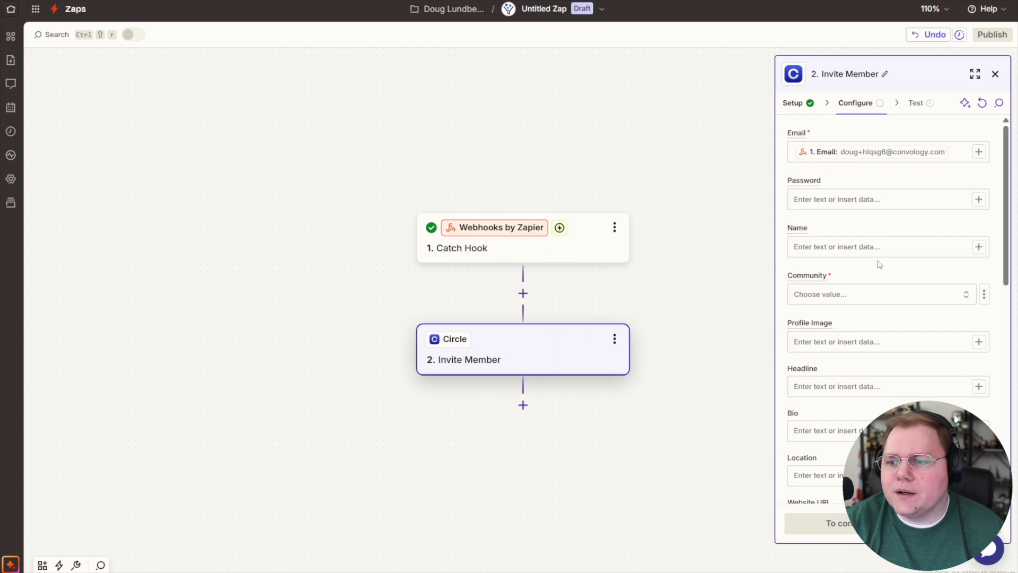
click(978, 247)
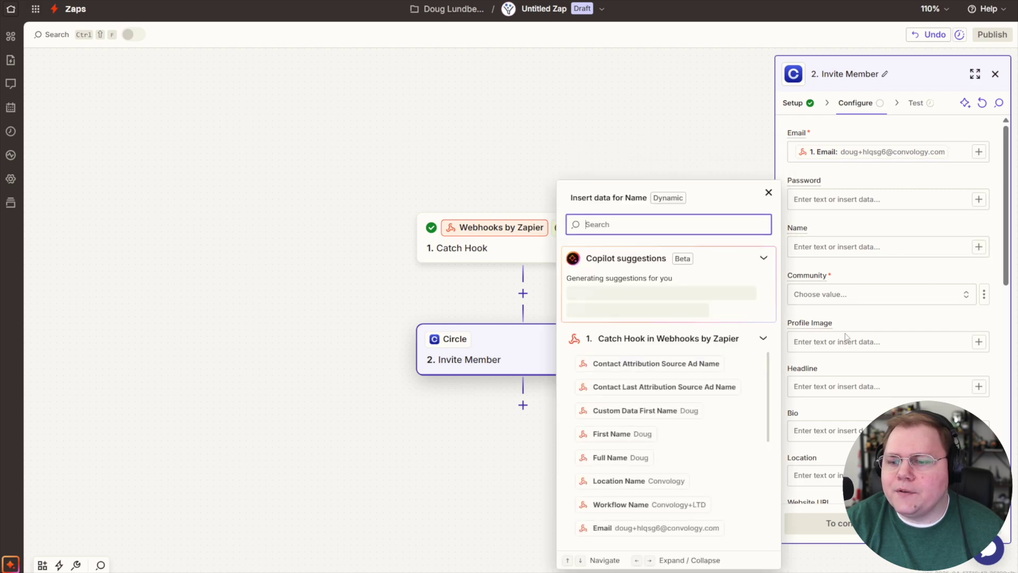
click(651, 437)
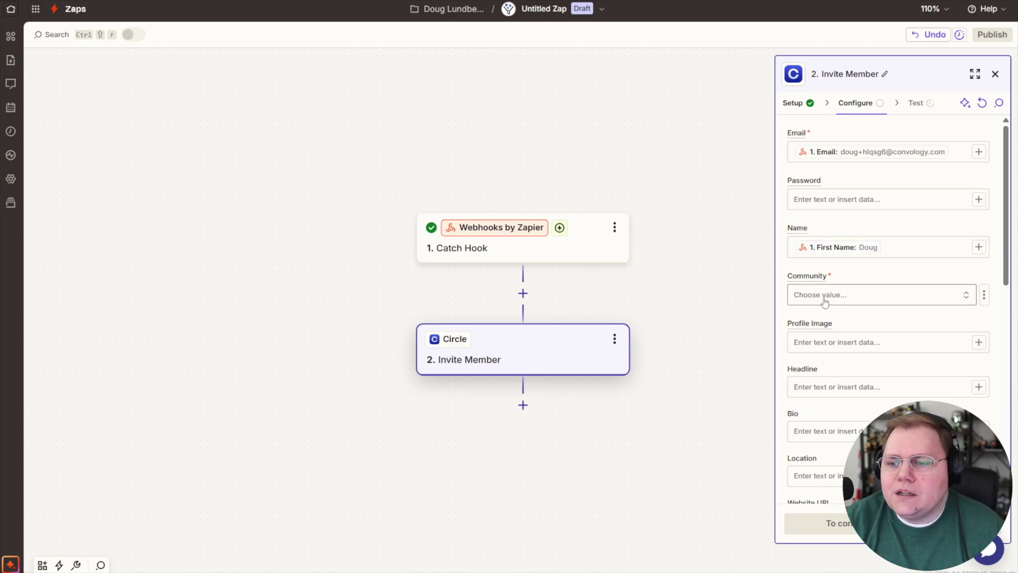
click(875, 301)
click(595, 331)
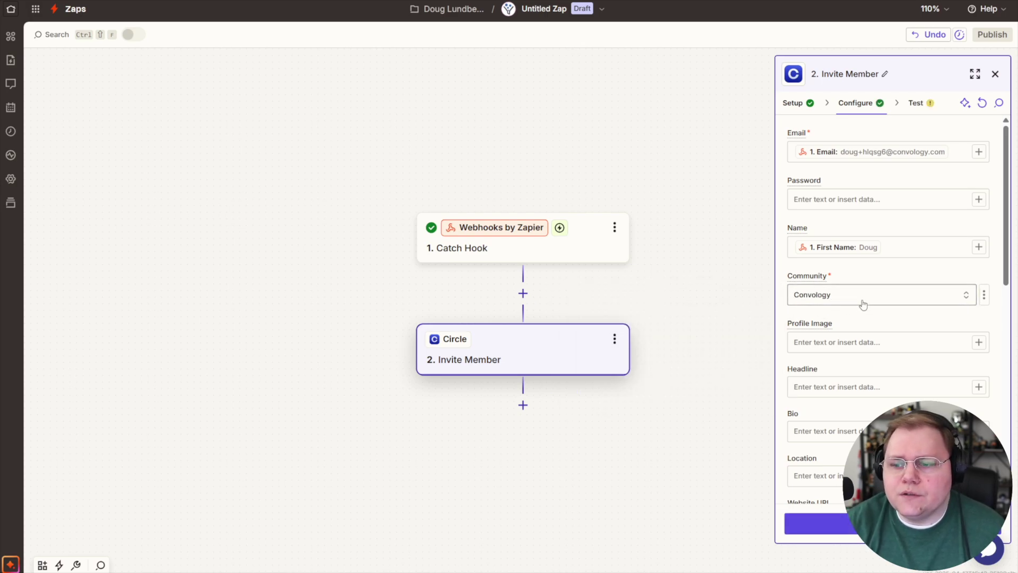
- Test the Invite Member step, which reports the user is already a community member
scroll(814, 282, down, 5)
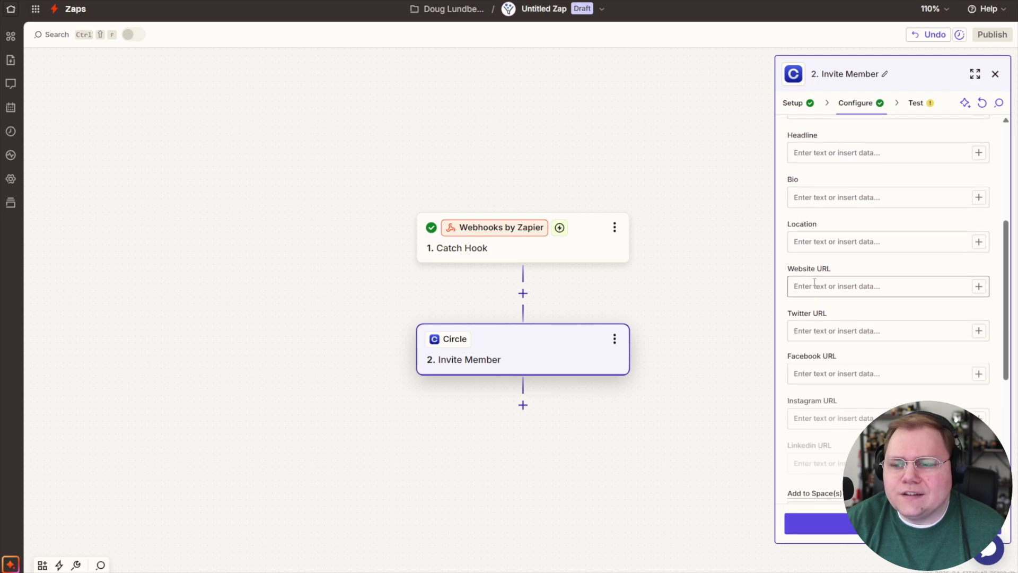
scroll(814, 282, down, 5)
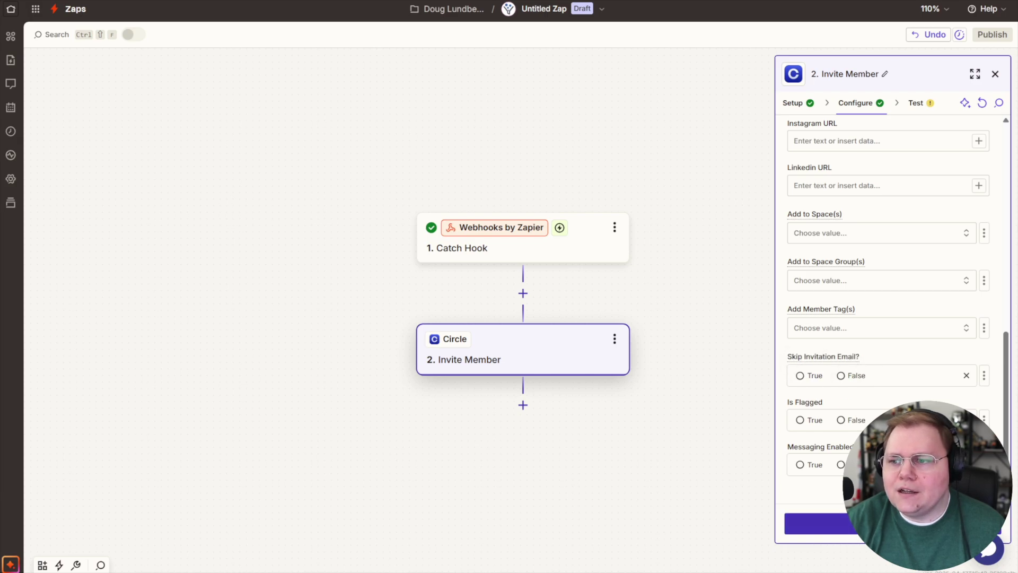
click(902, 523)
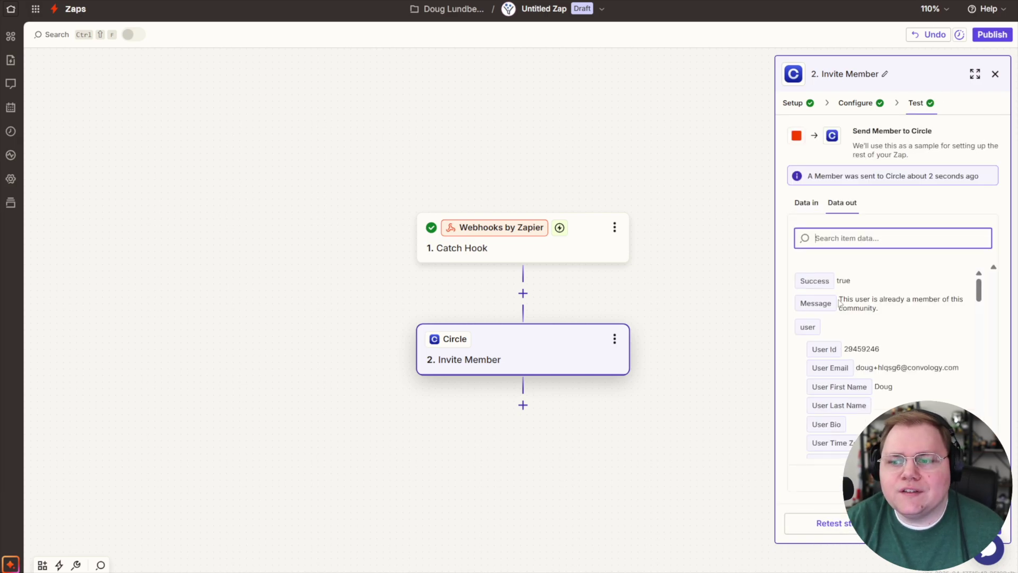
drag(839, 301, 890, 317)
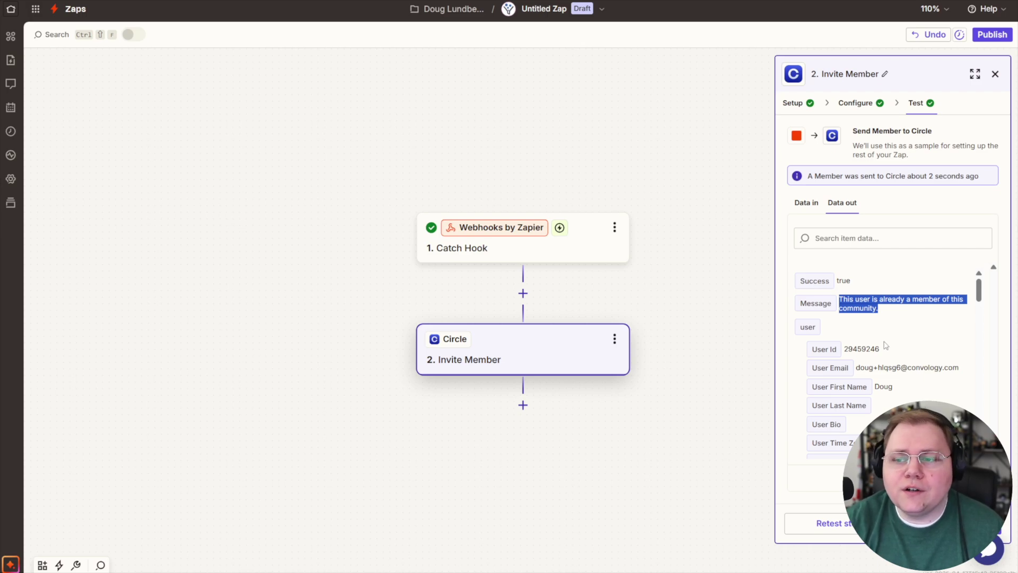
key(Escape)
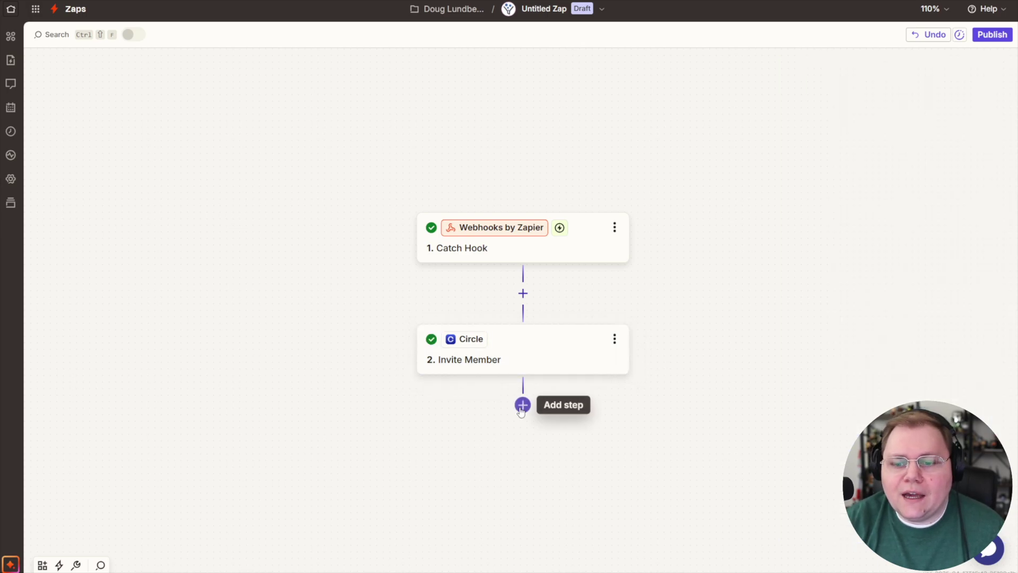
- Add a third Circle step using the Find Member action event
click(523, 405)
text(circle)
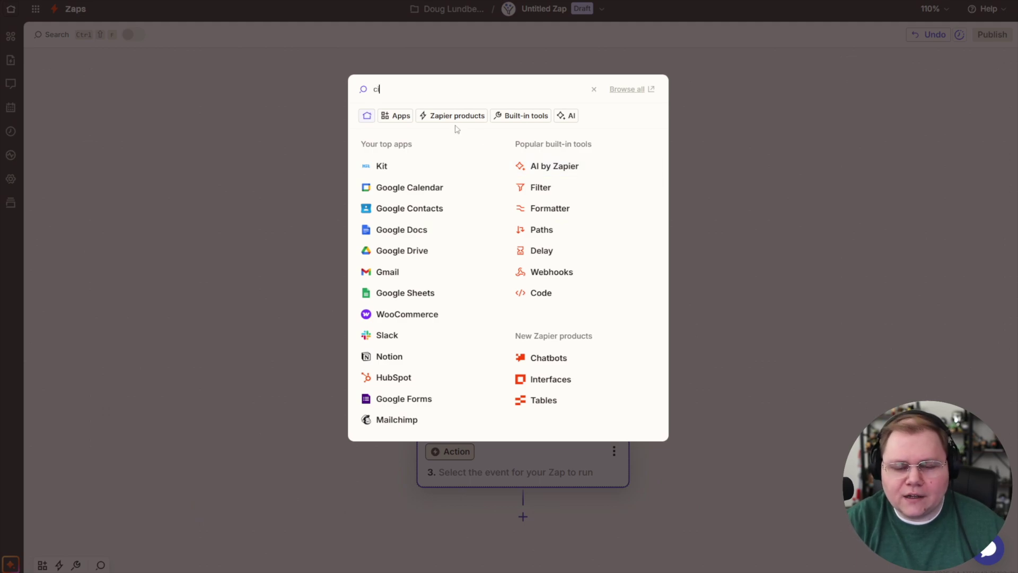
click(417, 120)
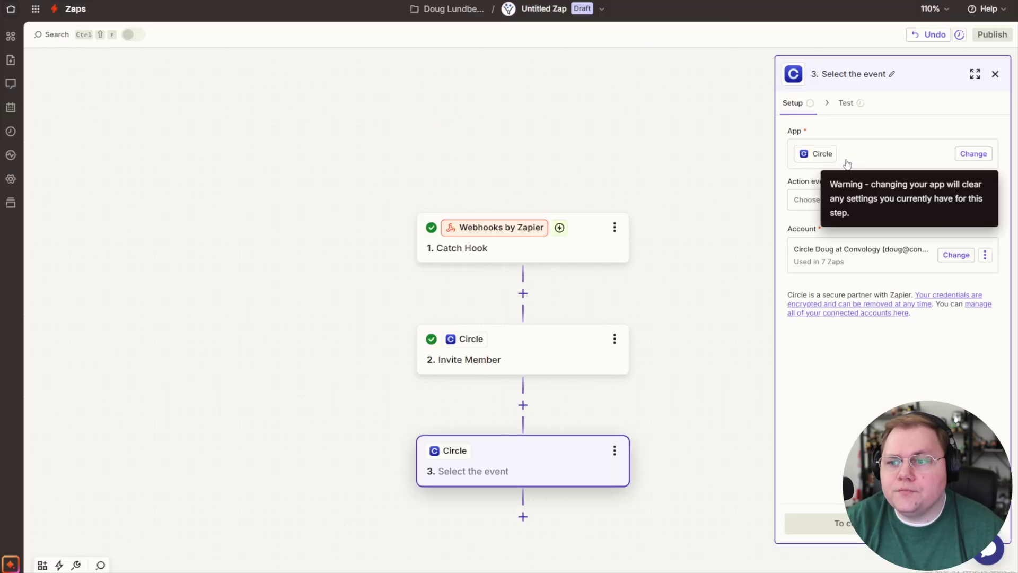
click(807, 200)
text(find)
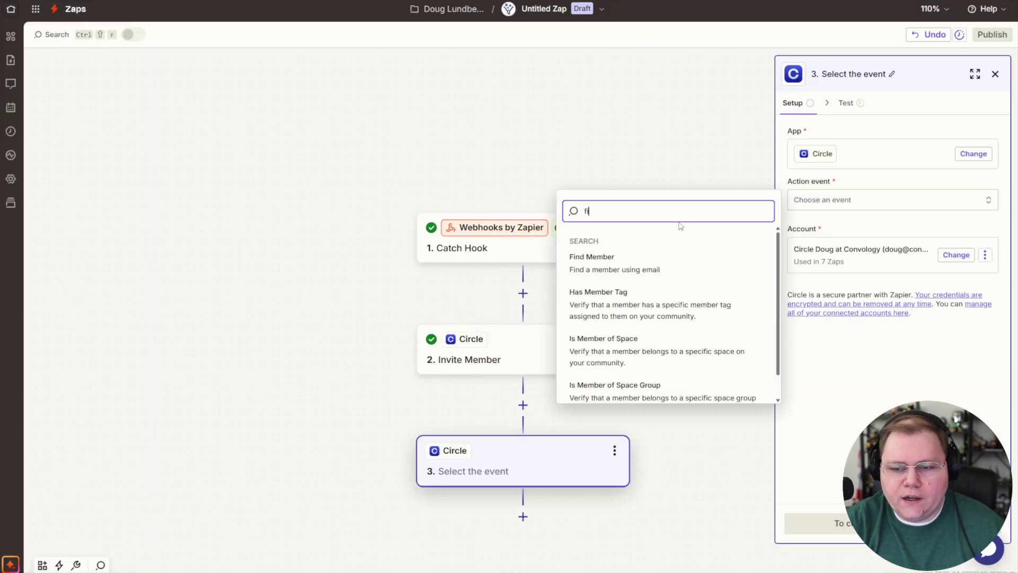
click(651, 269)
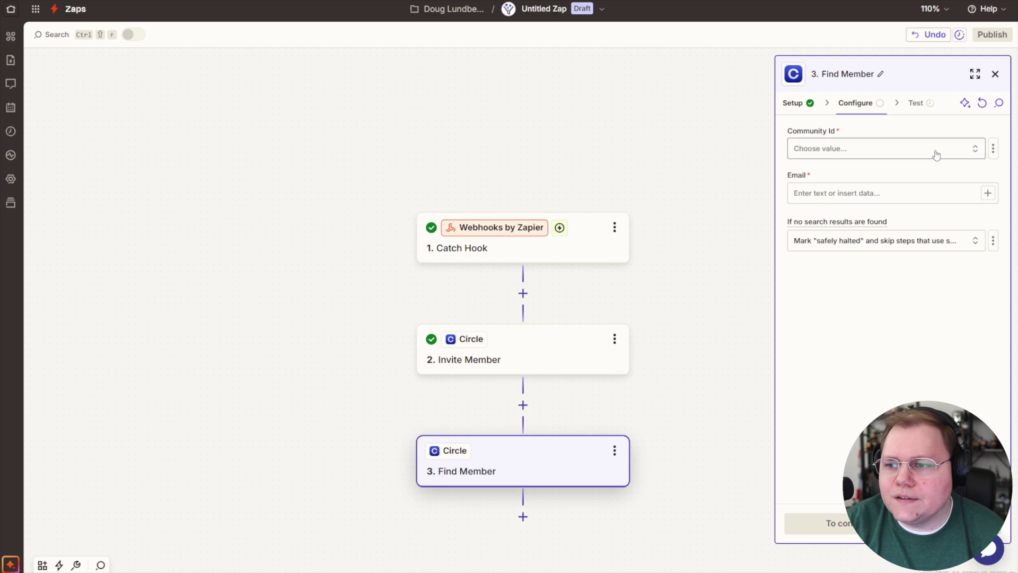
- Set Community Id to Convology, map Email to the webhook's email, and test Find Member
click(932, 154)
click(613, 187)
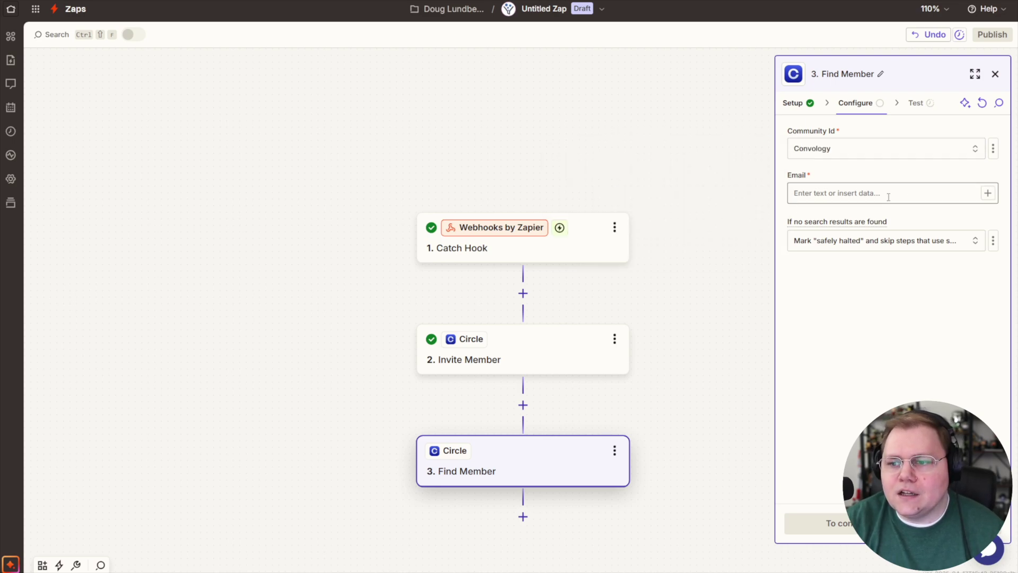
click(987, 193)
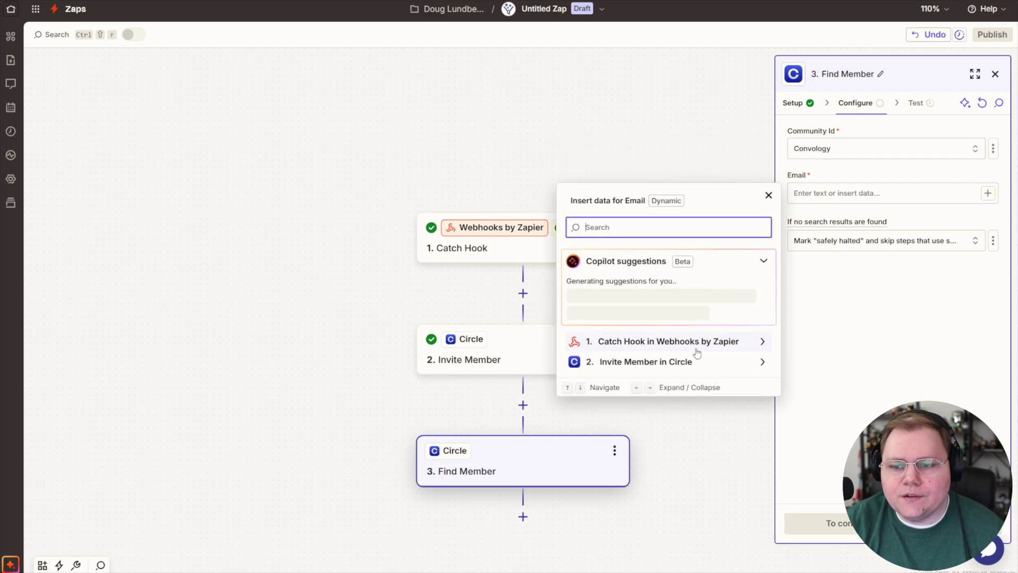
click(758, 342)
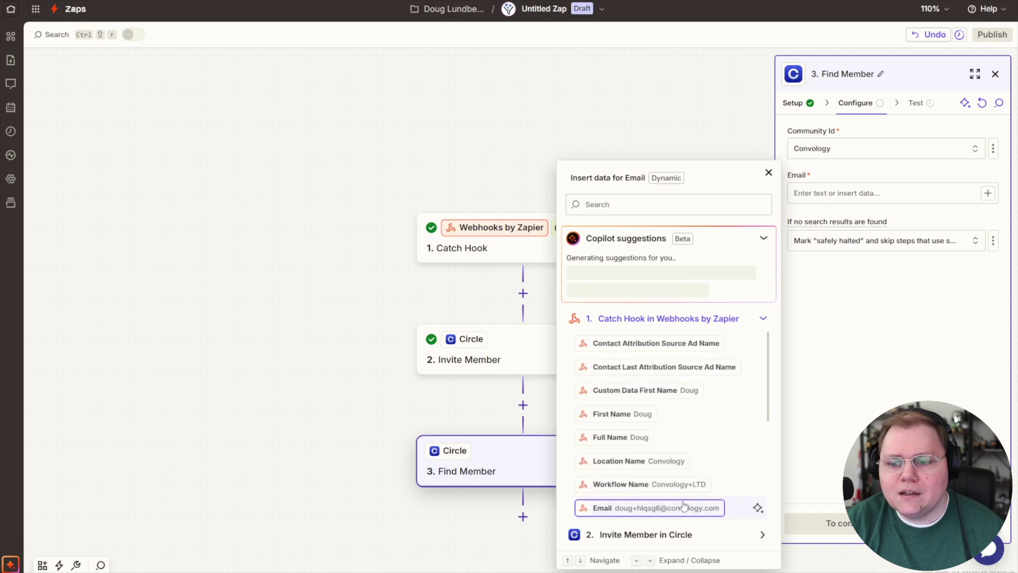
click(752, 508)
click(912, 267)
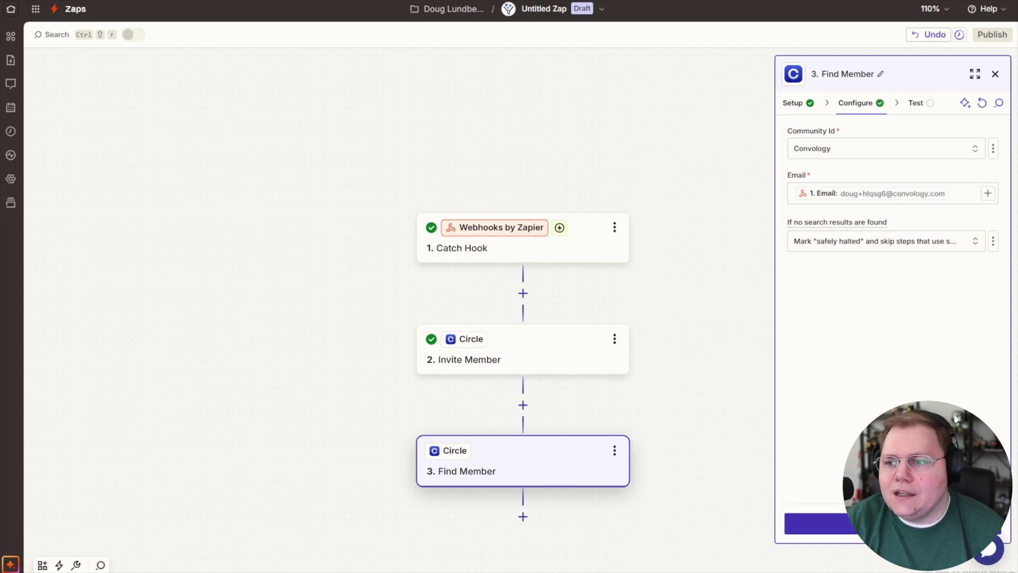
click(900, 107)
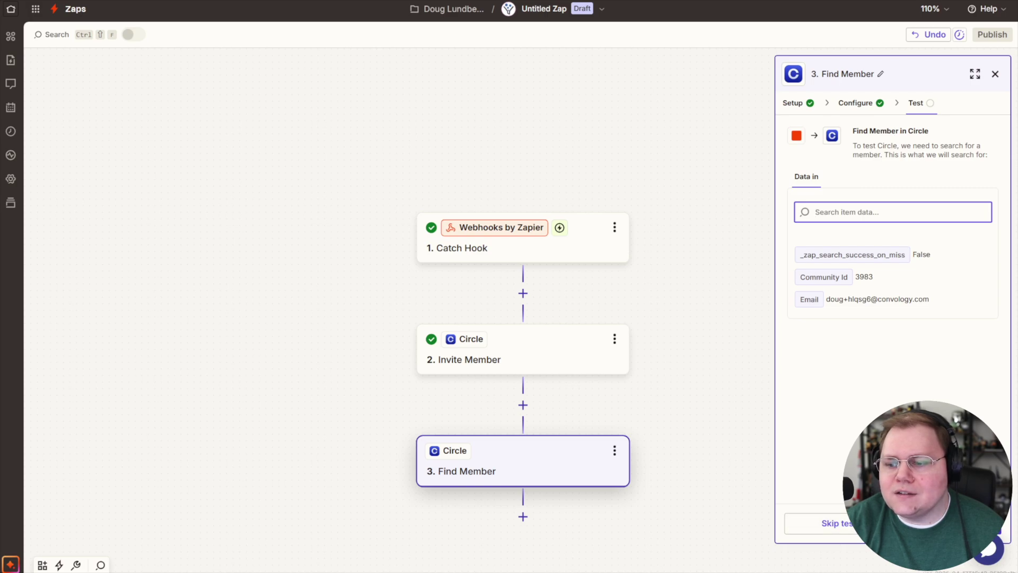
click(949, 523)
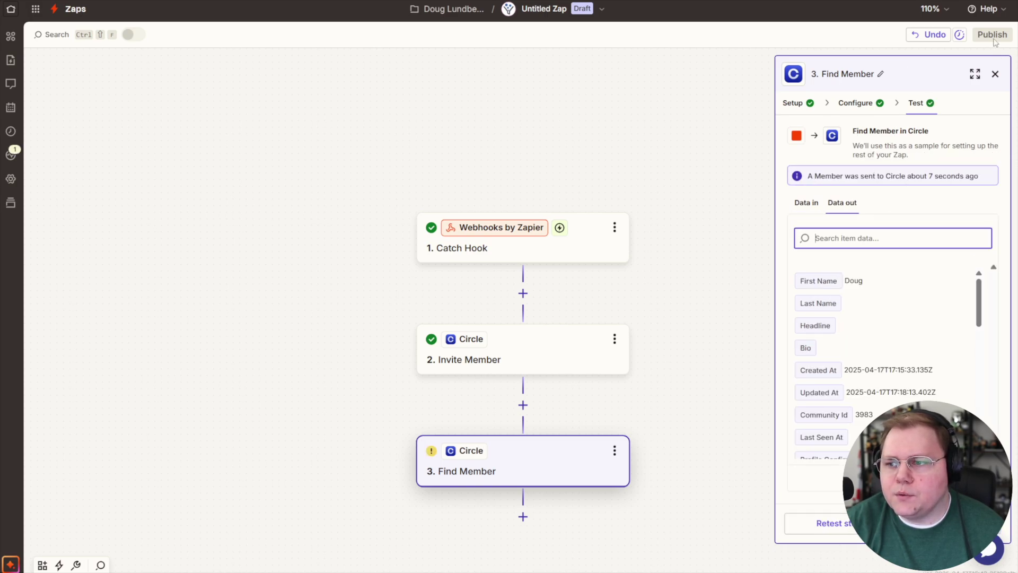
- Add a fourth Circle step below Find Member with the Add Member to Access Group event
click(995, 73)
click(525, 458)
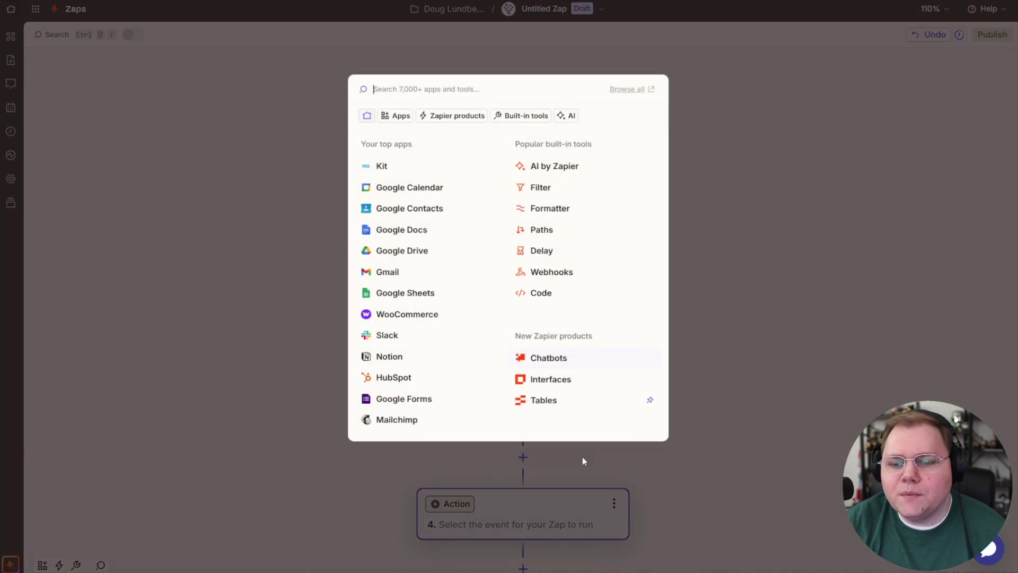
text(circ)
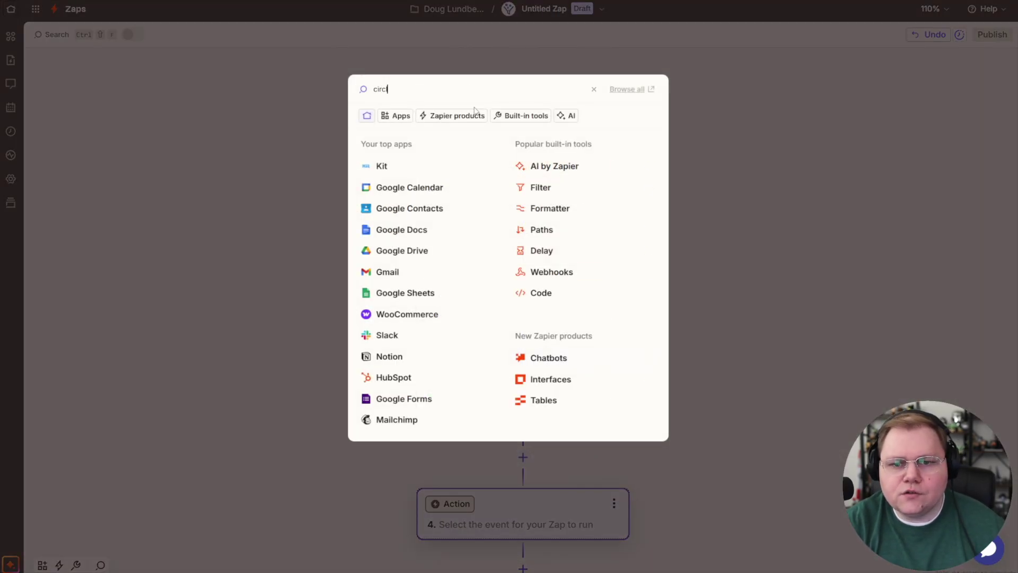
text(le)
click(425, 119)
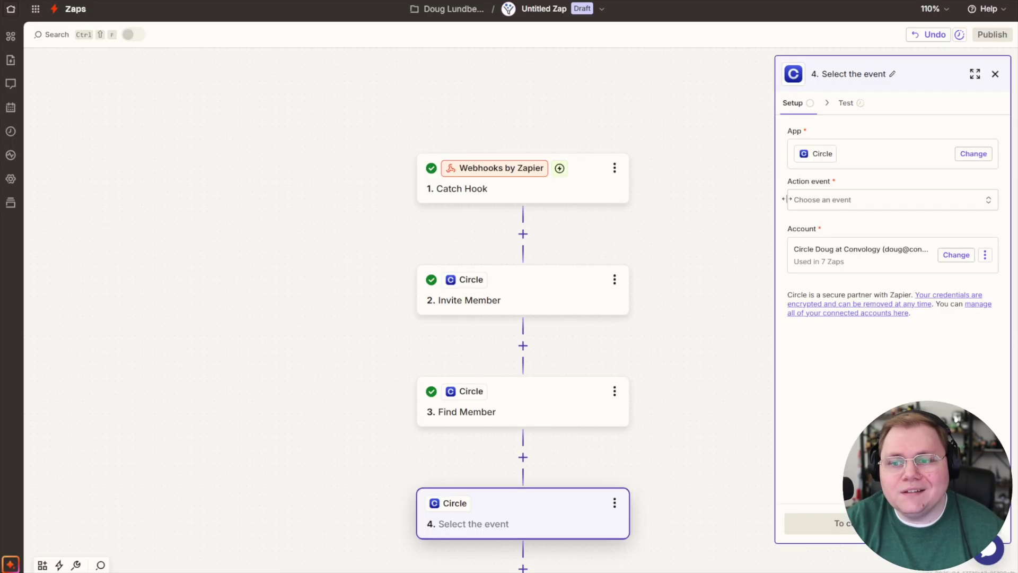
click(855, 199)
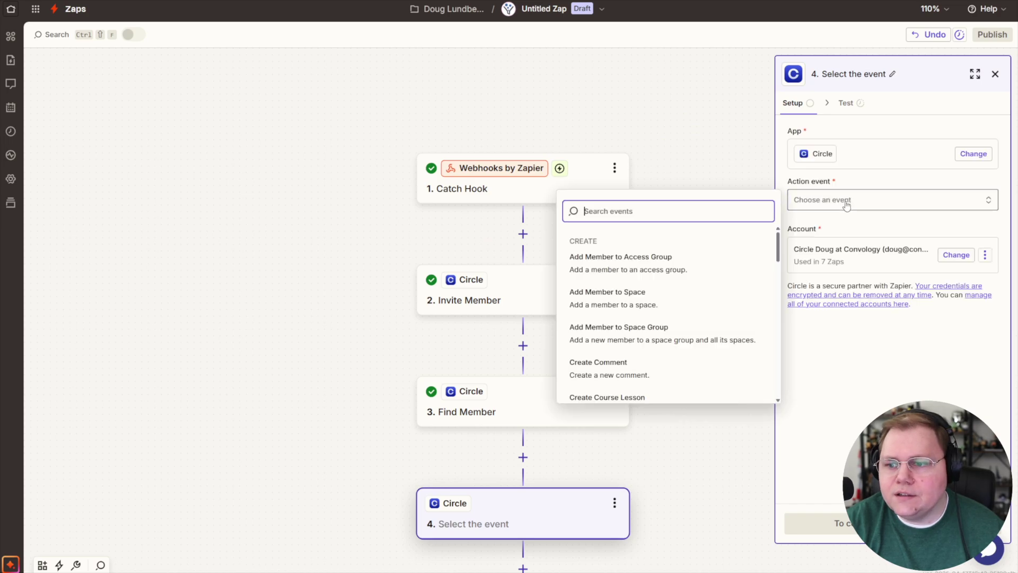
click(638, 264)
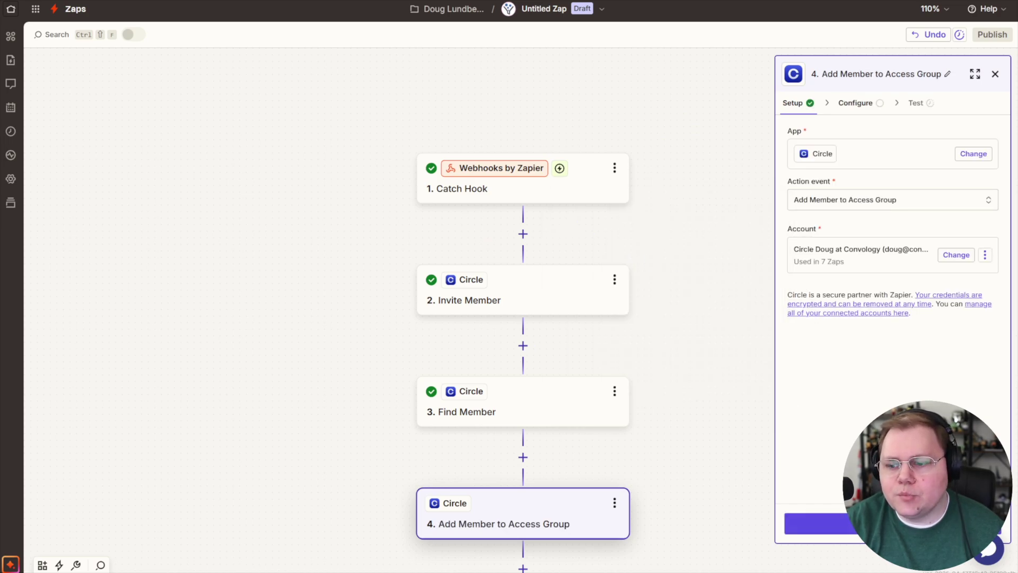
- Set the step's community to Convology and its access group to Convology+
click(819, 523)
click(841, 149)
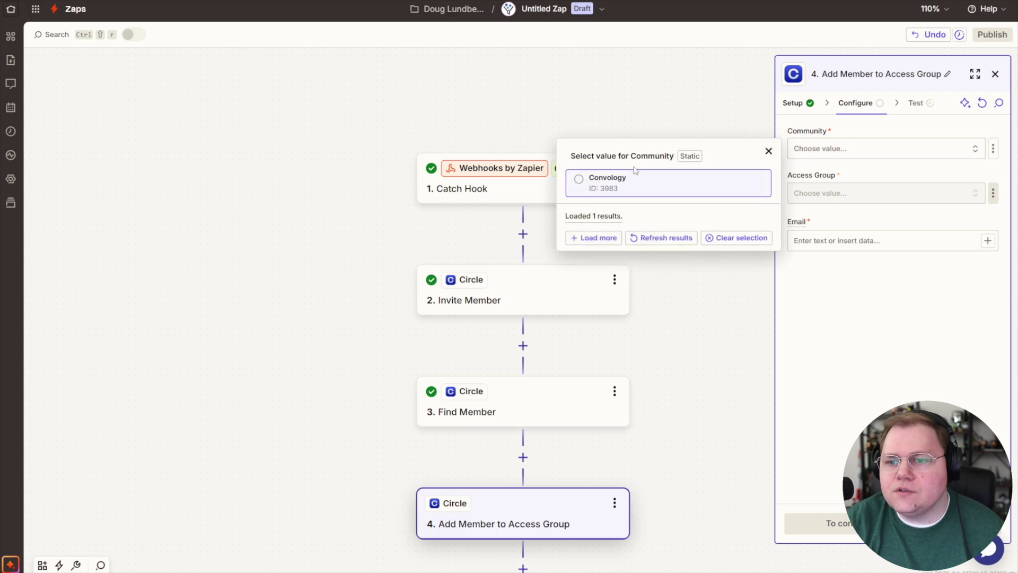
click(636, 171)
click(829, 194)
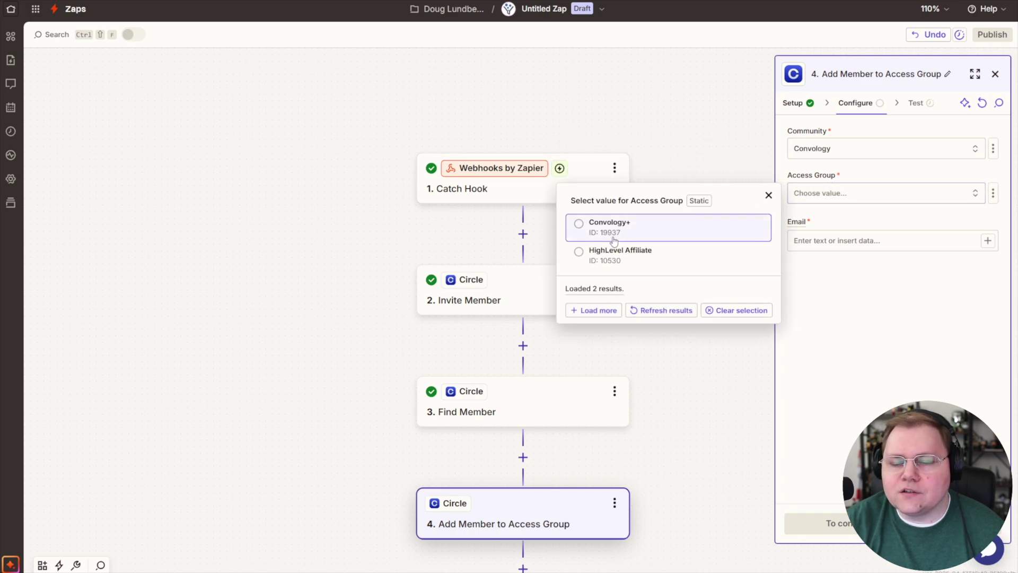
click(622, 233)
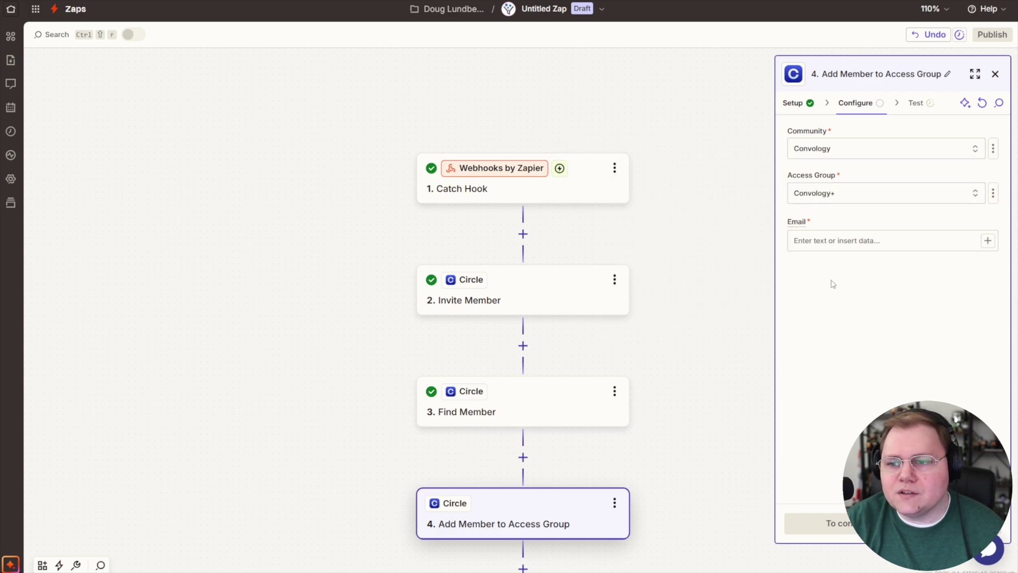
- Map Email to the Find Member step's email output and run the test
click(987, 241)
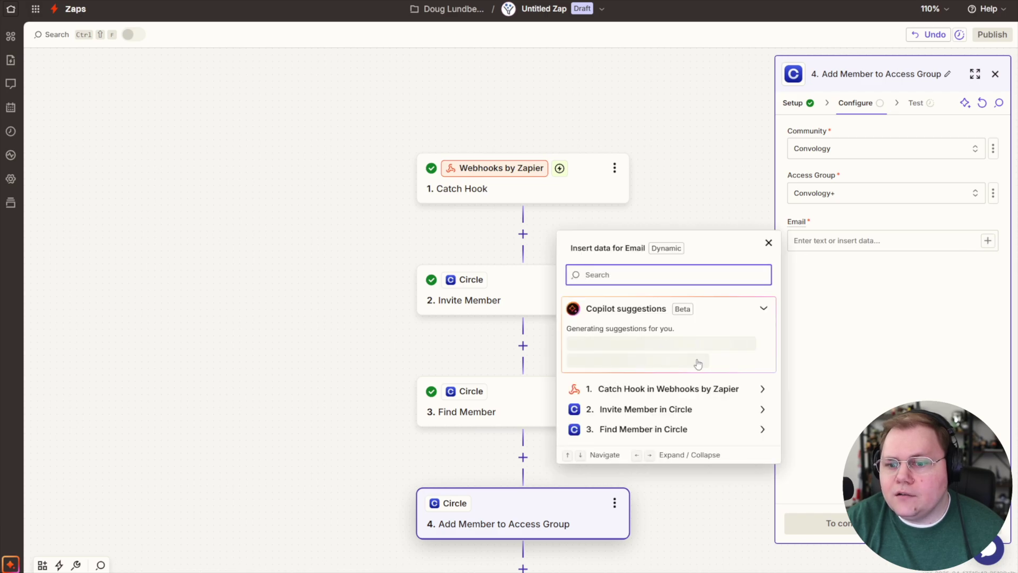
click(698, 436)
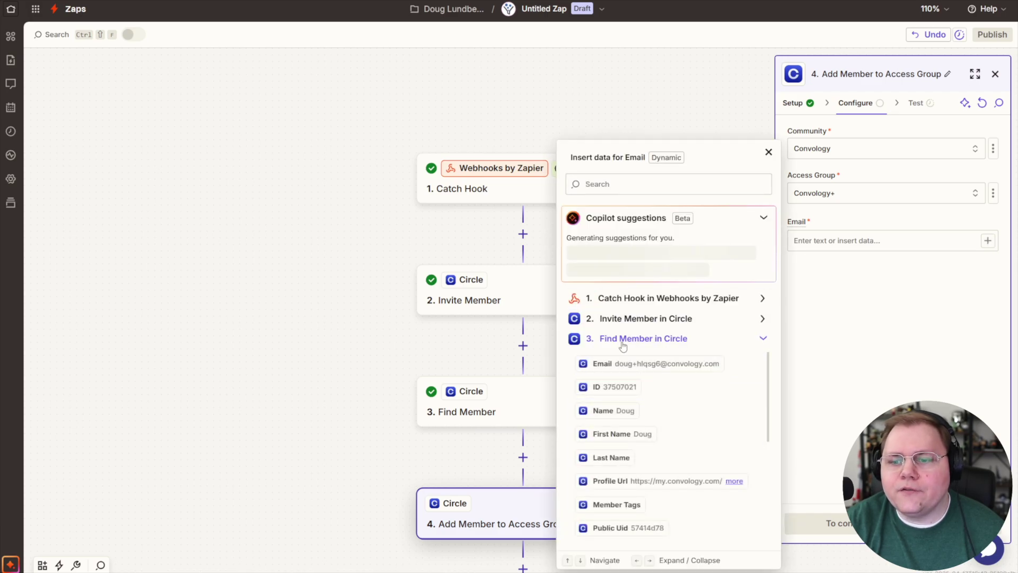
key(Escape)
click(853, 241)
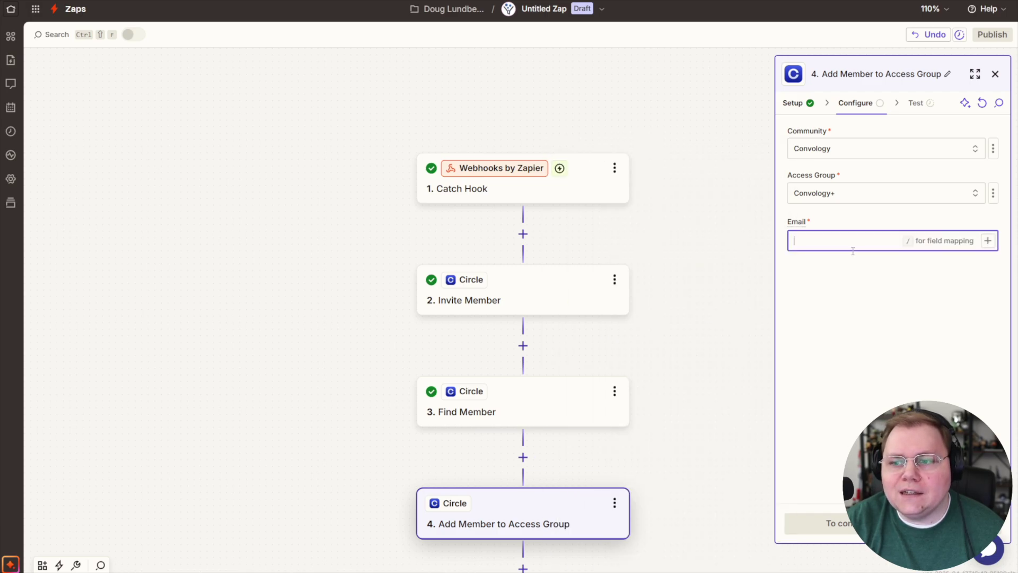
click(987, 241)
click(987, 241)
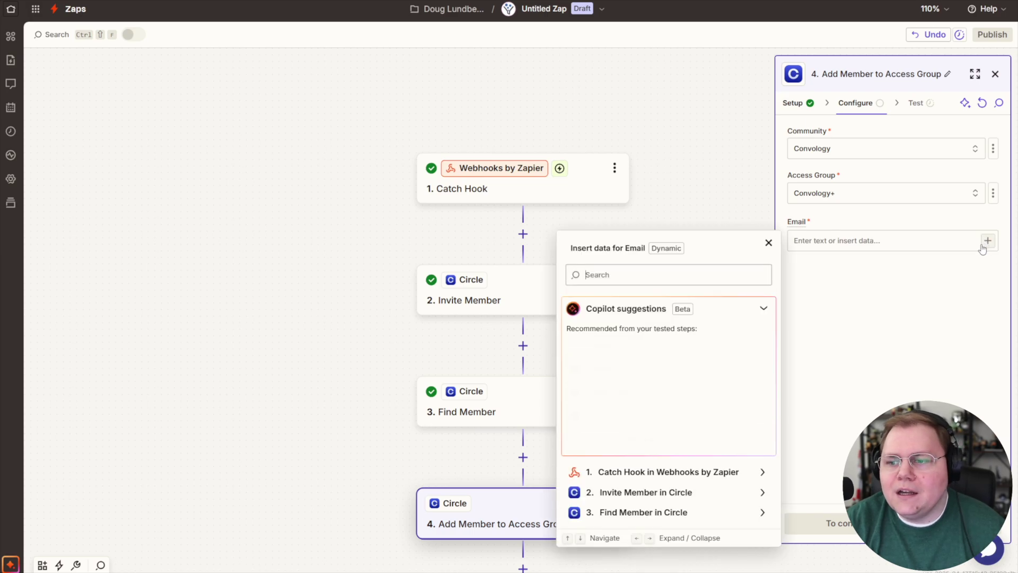
click(684, 512)
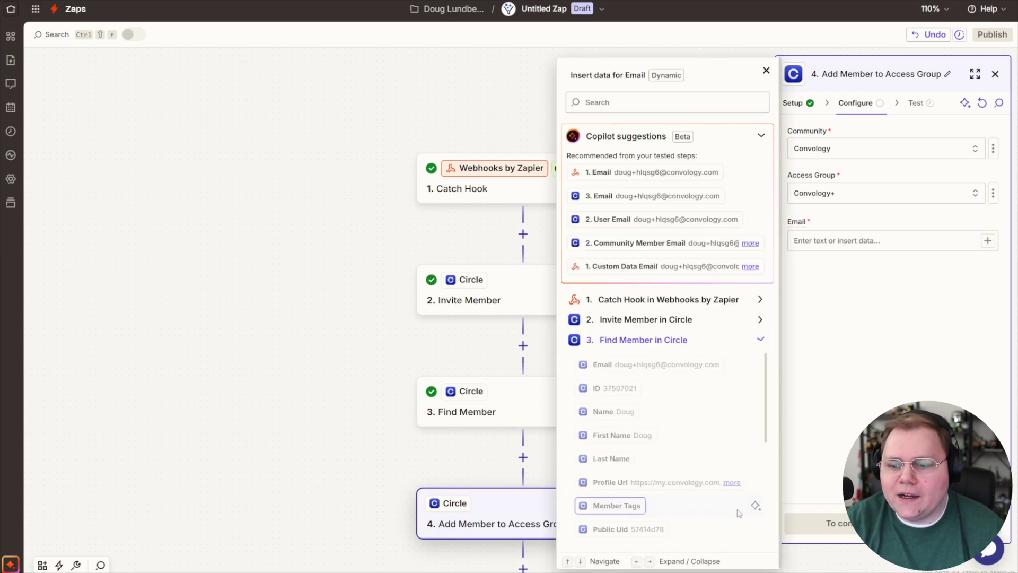
click(645, 364)
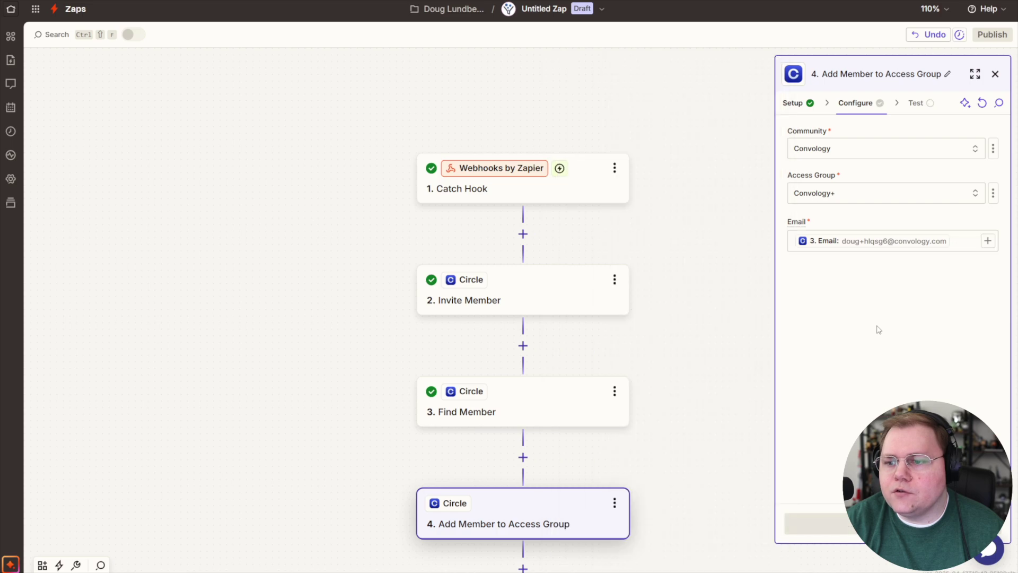
click(819, 524)
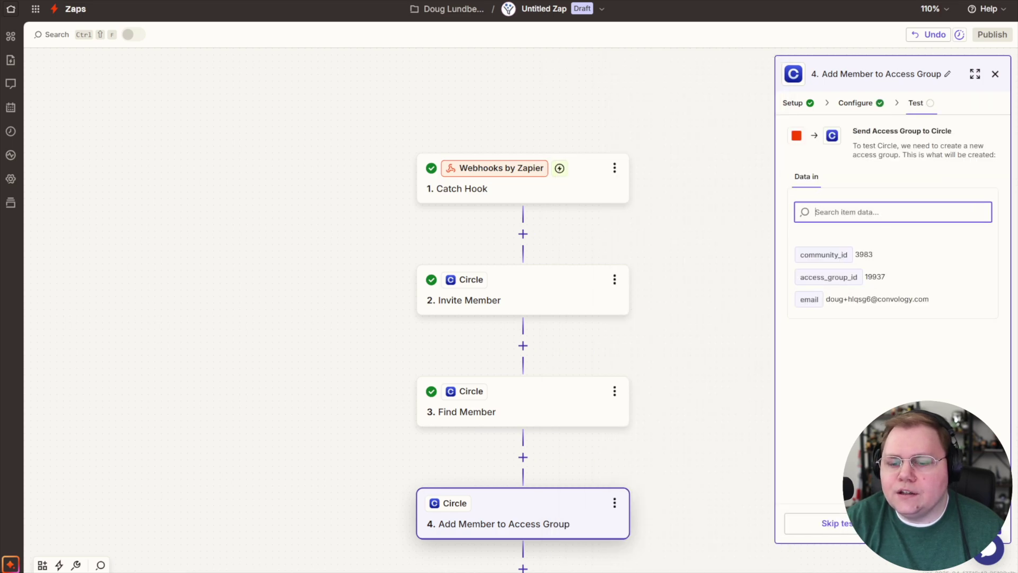
click(933, 524)
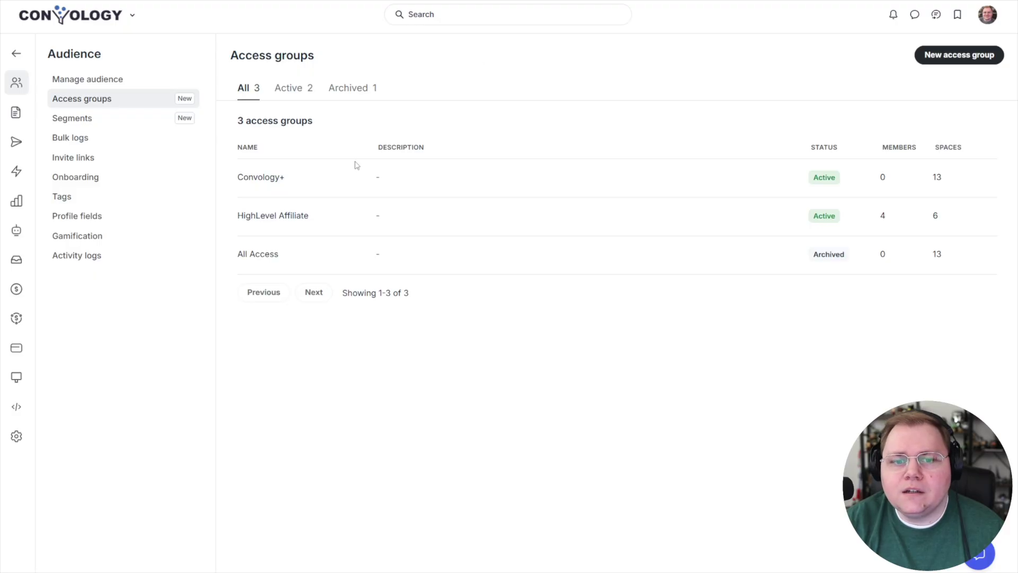
- Open the Convology+ access group to review its new member and group options
click(282, 180)
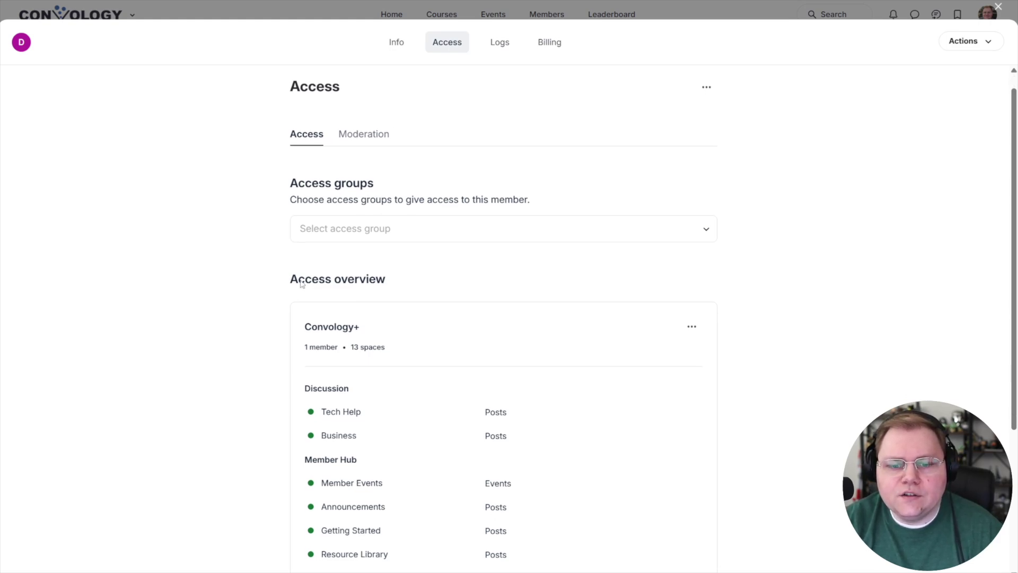
scroll(295, 277, down, 2)
scroll(256, 235, down, 2)
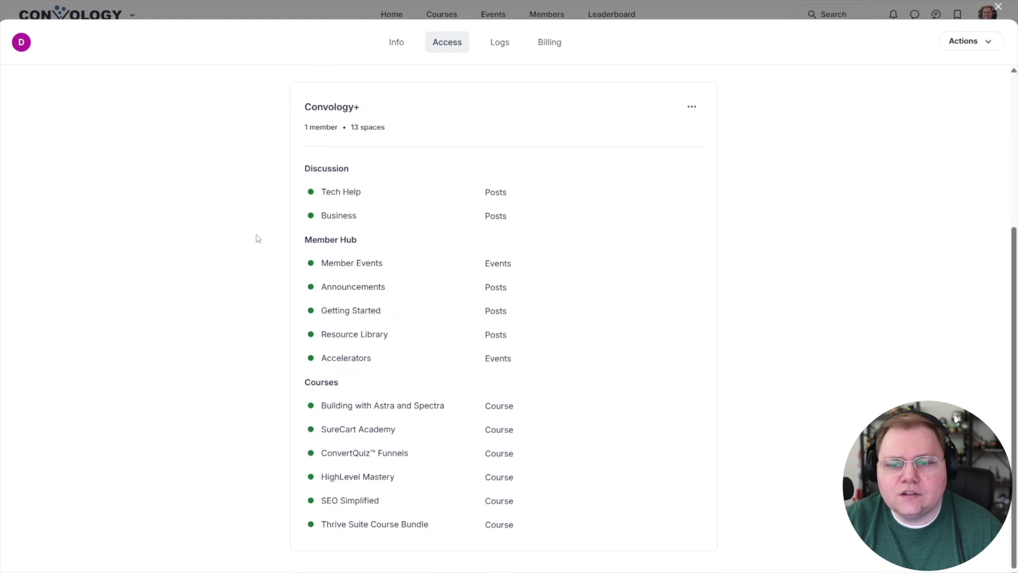
scroll(379, 372, up, 4)
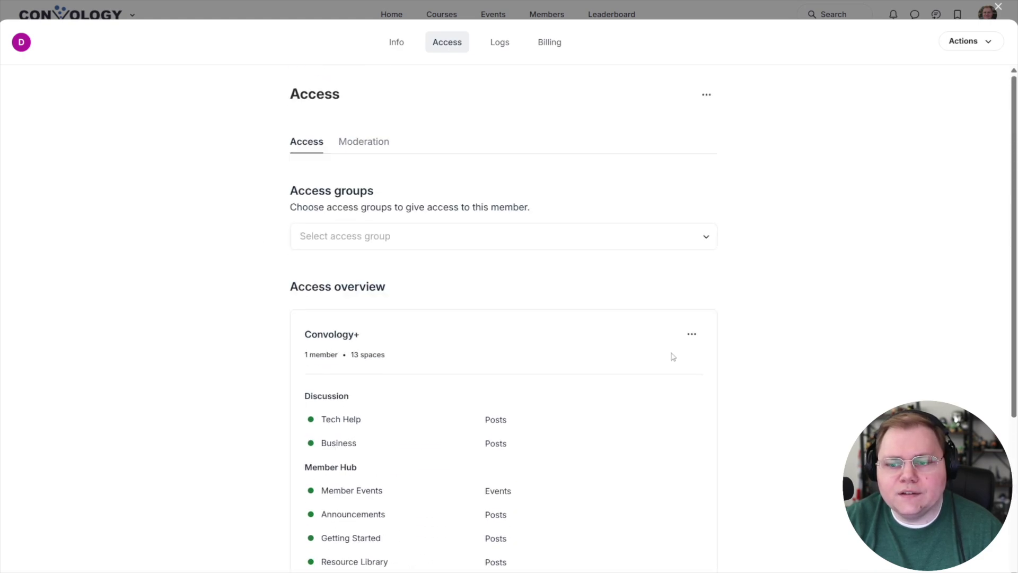
click(691, 334)
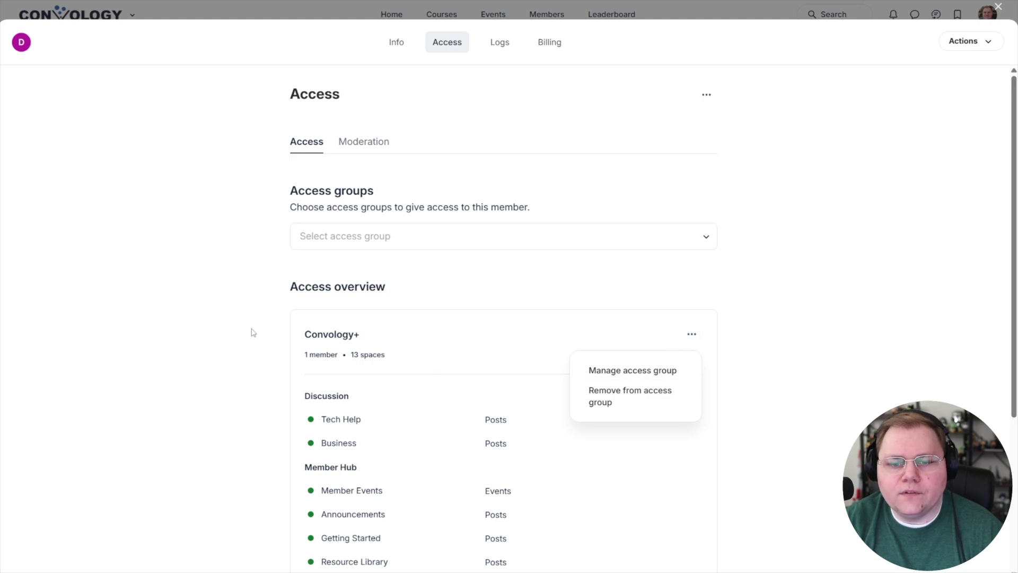
drag(305, 333, 366, 344)
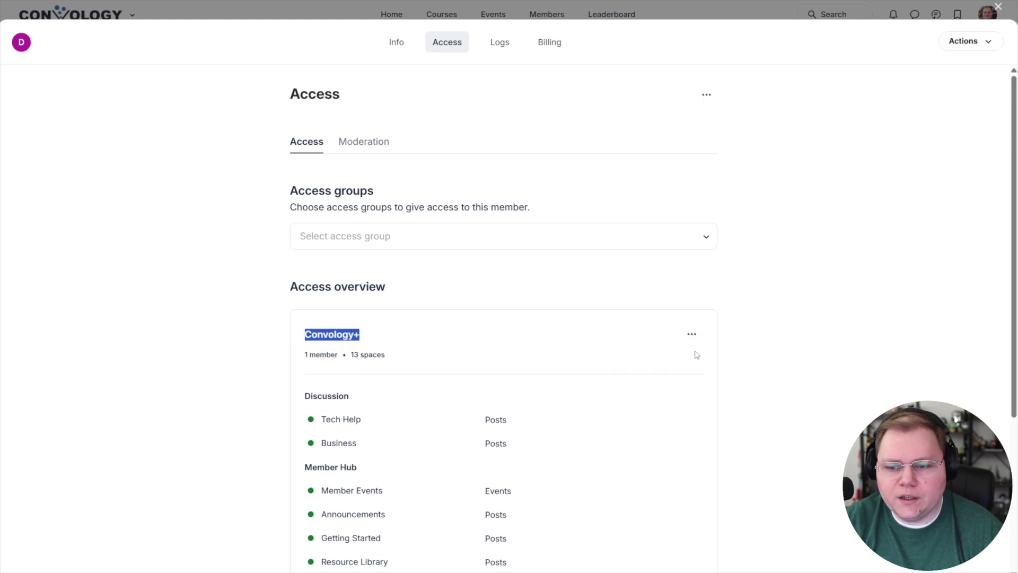
click(692, 333)
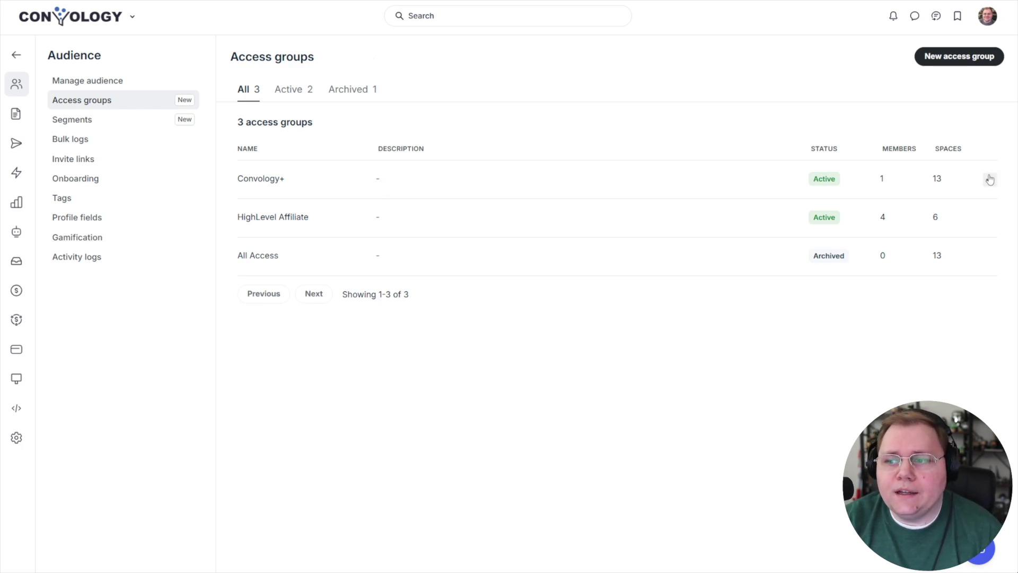
click(990, 179)
click(896, 216)
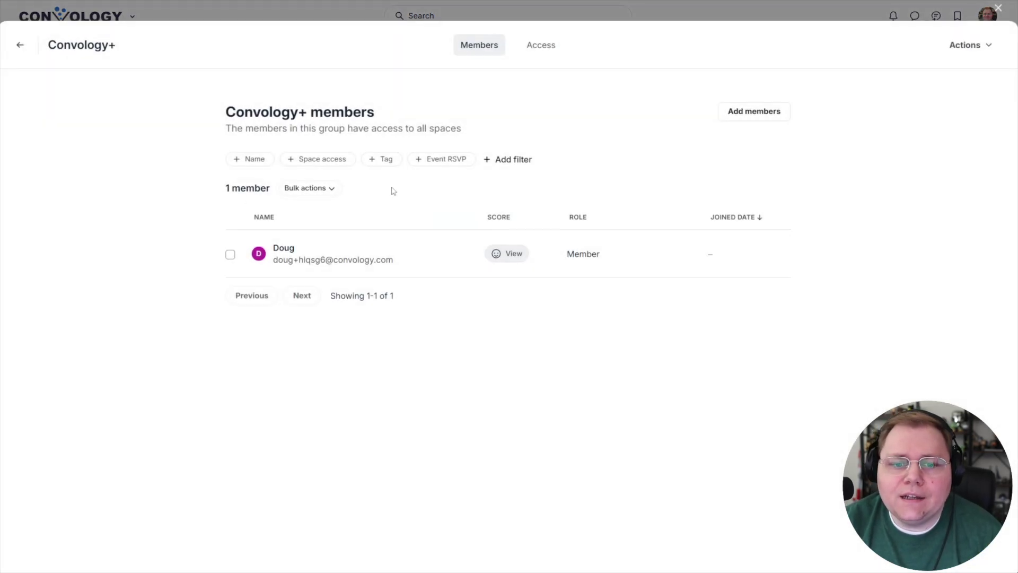
click(546, 56)
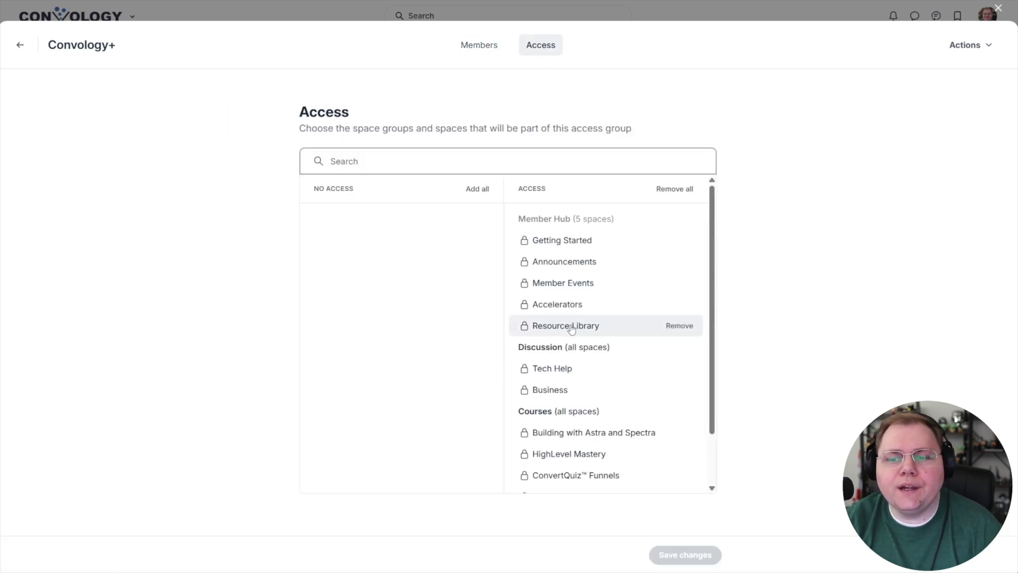
click(679, 304)
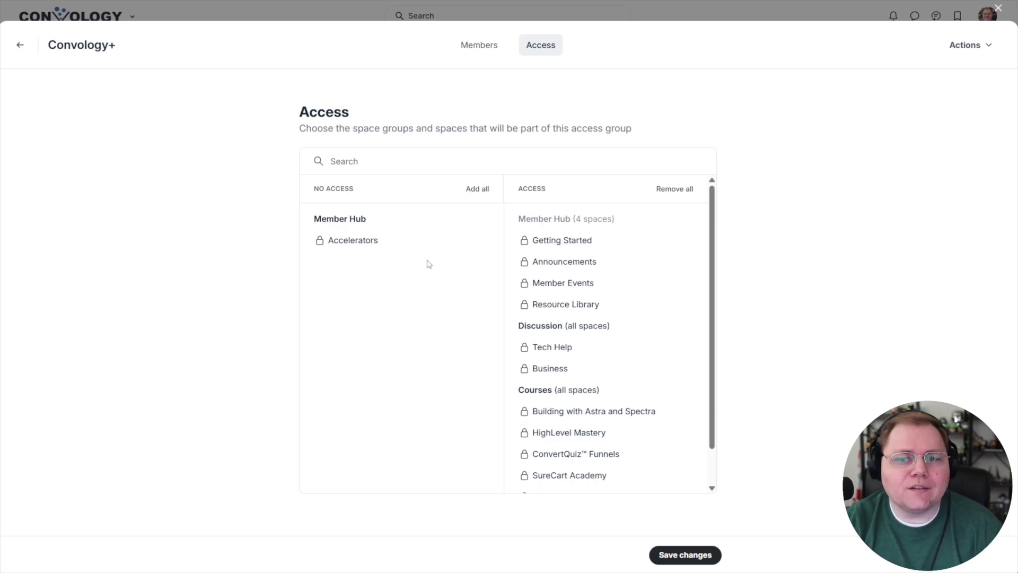
click(480, 241)
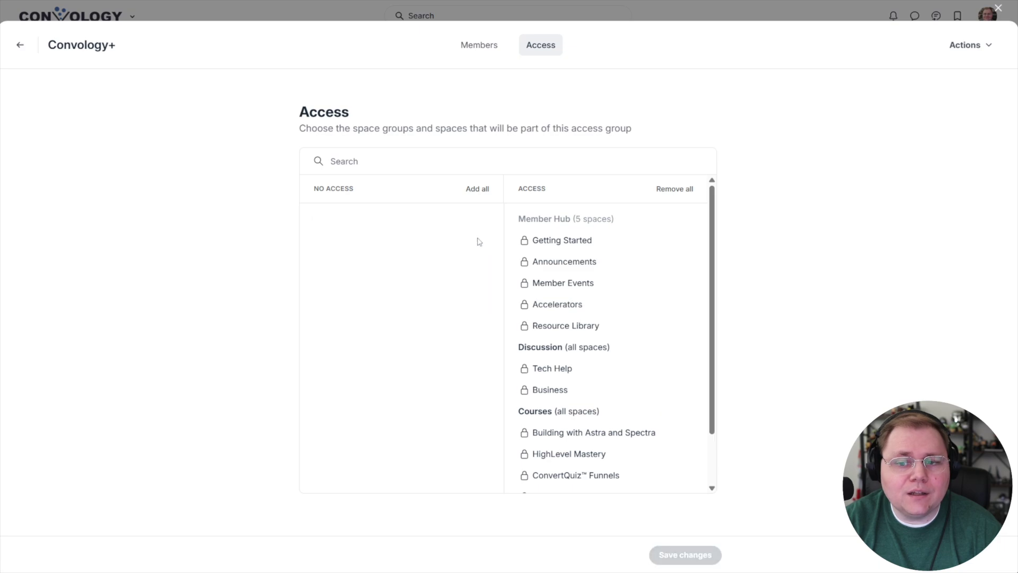
key(Escape)
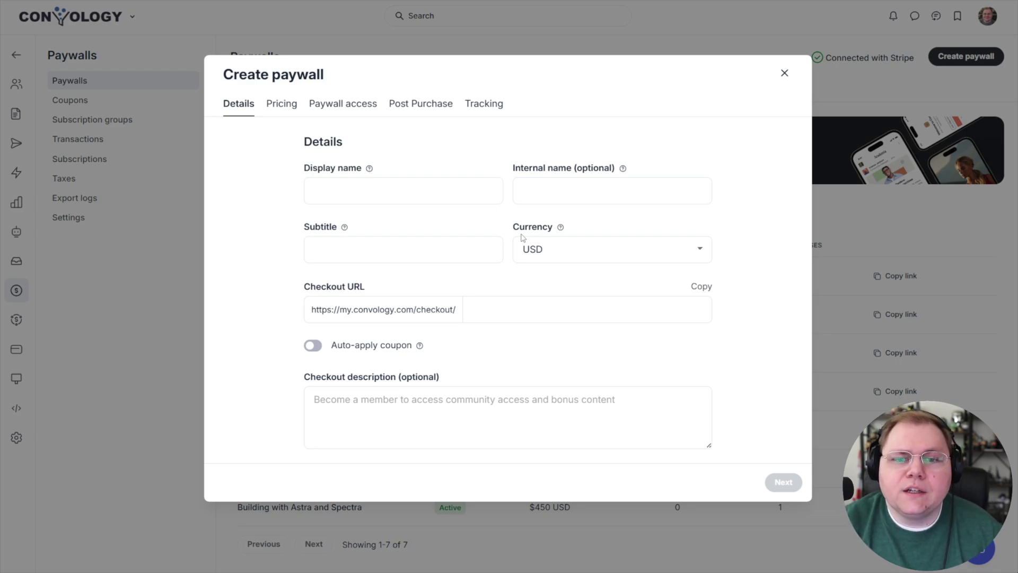
- Name the new paywall 'ACCESS GROUP TEST'
click(382, 192)
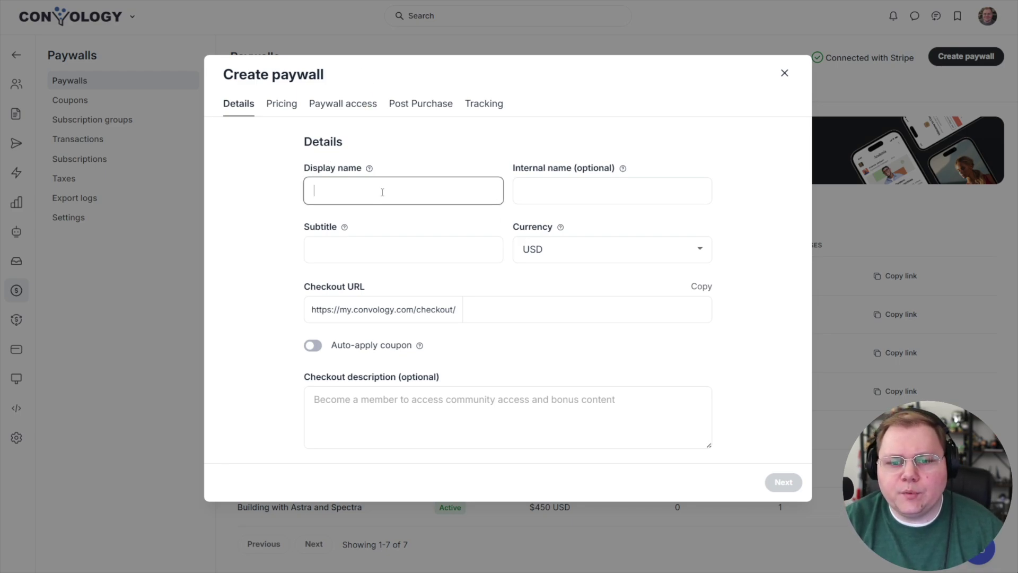
text(ACCES)
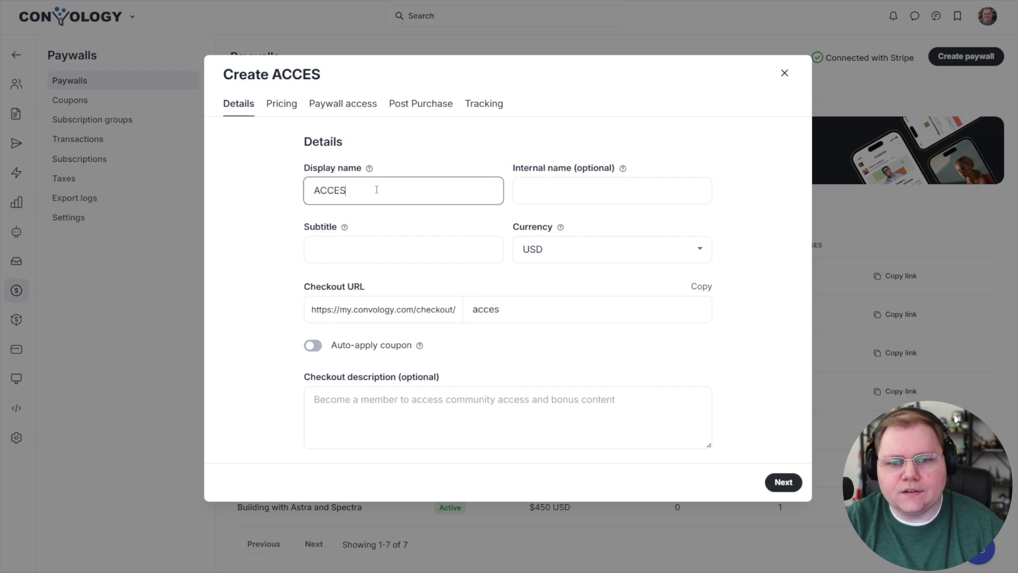
text(S GROUP TEST)
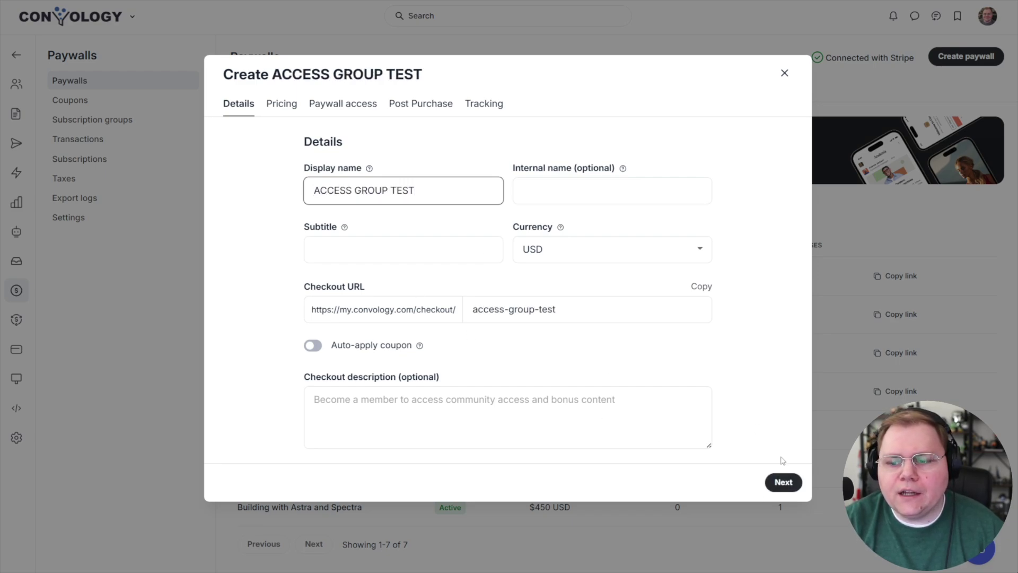
click(785, 484)
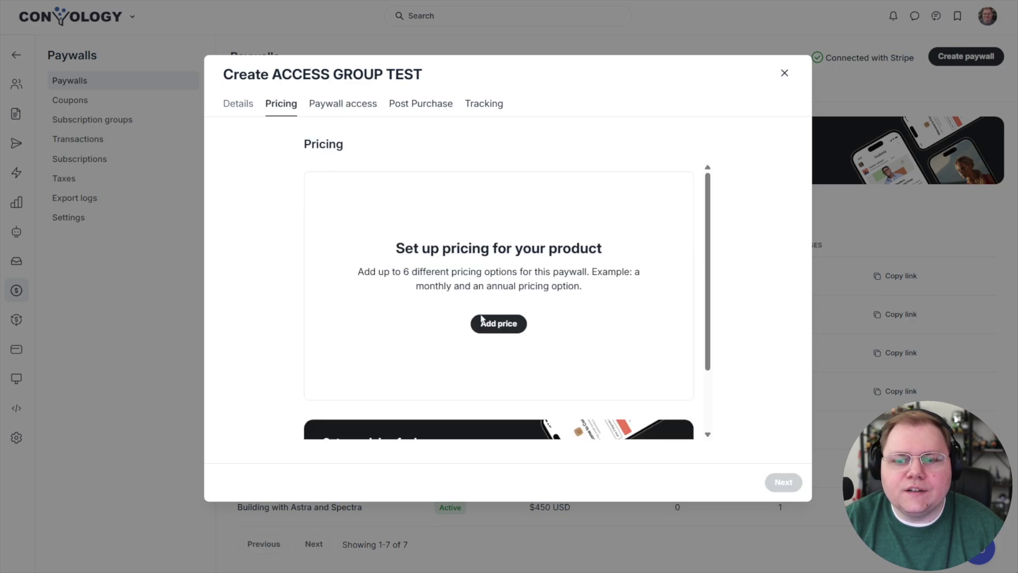
- Add a one-time $50 USD price to the paywall
click(482, 321)
click(406, 308)
text(5.00)
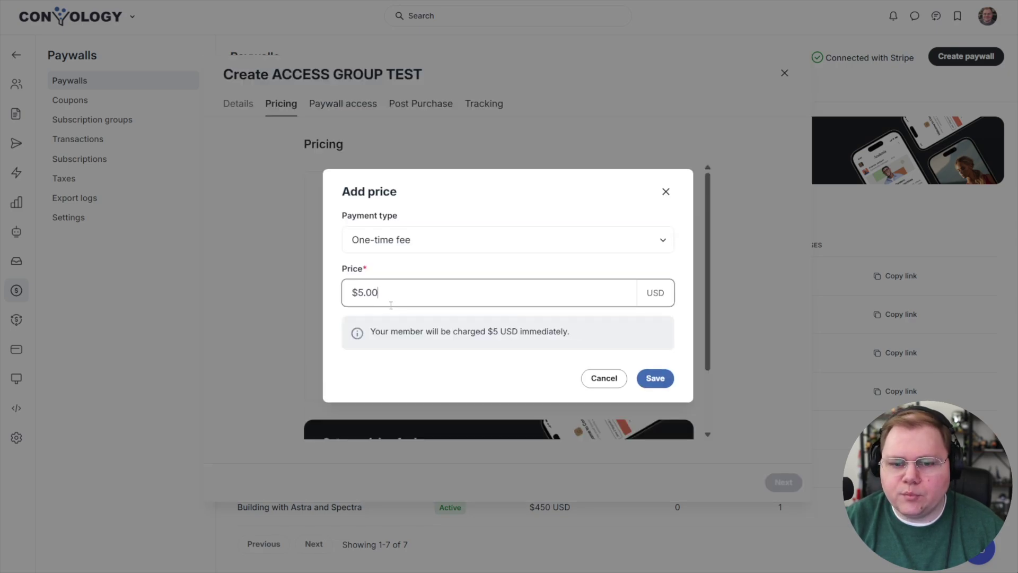
text(0)
click(655, 378)
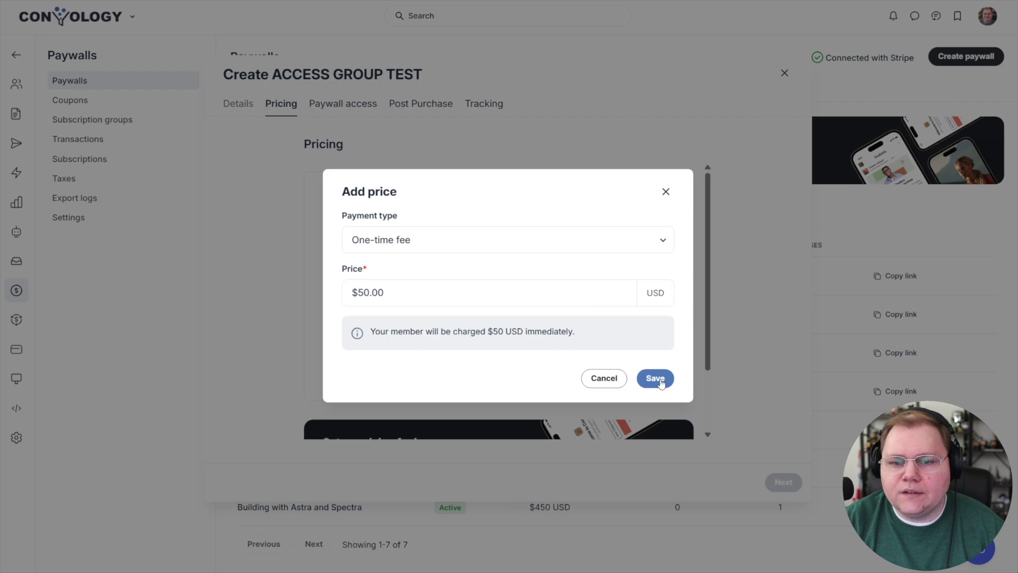
click(349, 103)
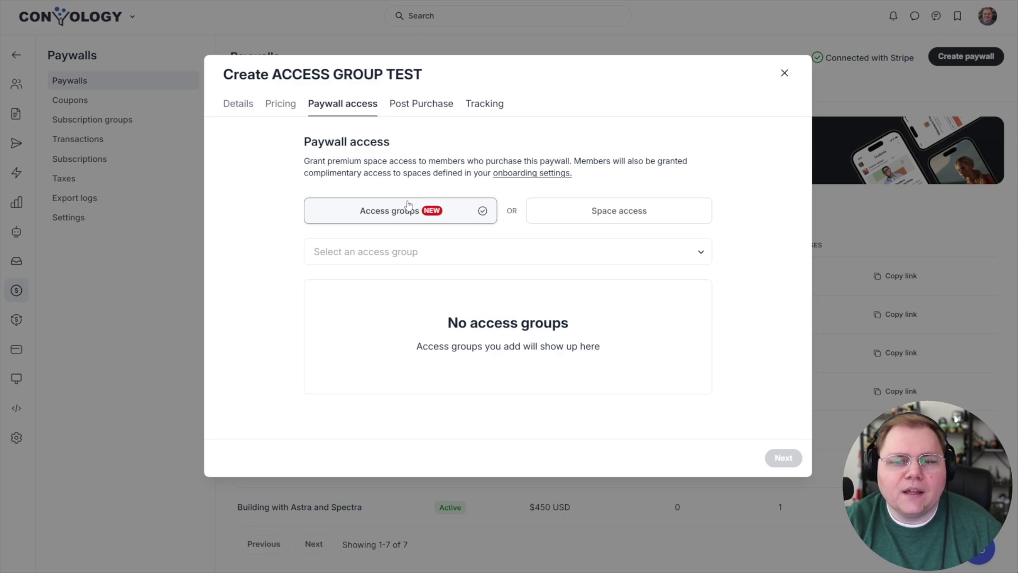
- Link the Convology+ access group to the paywall, briefly checking the Space access option
click(375, 253)
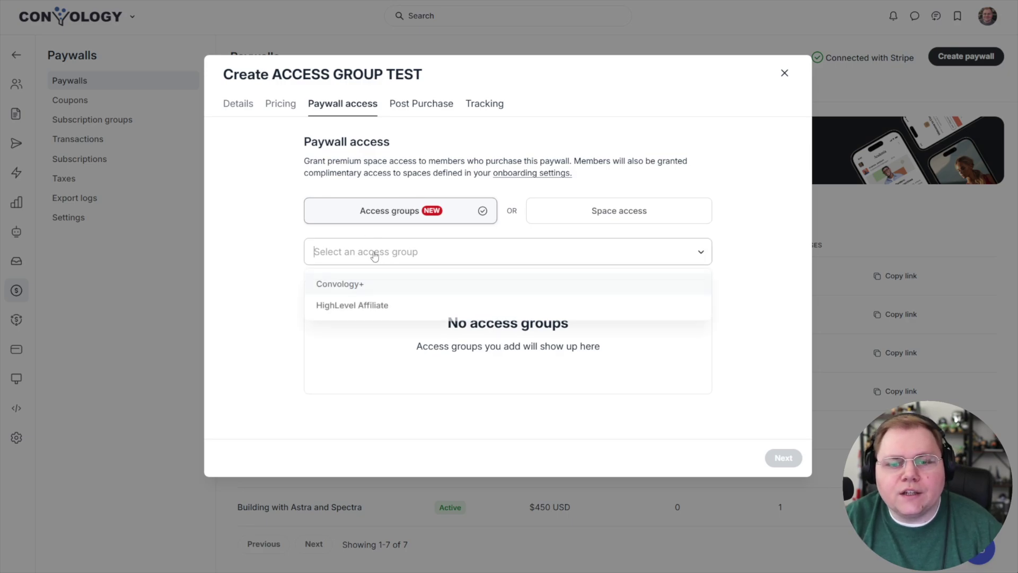
click(359, 285)
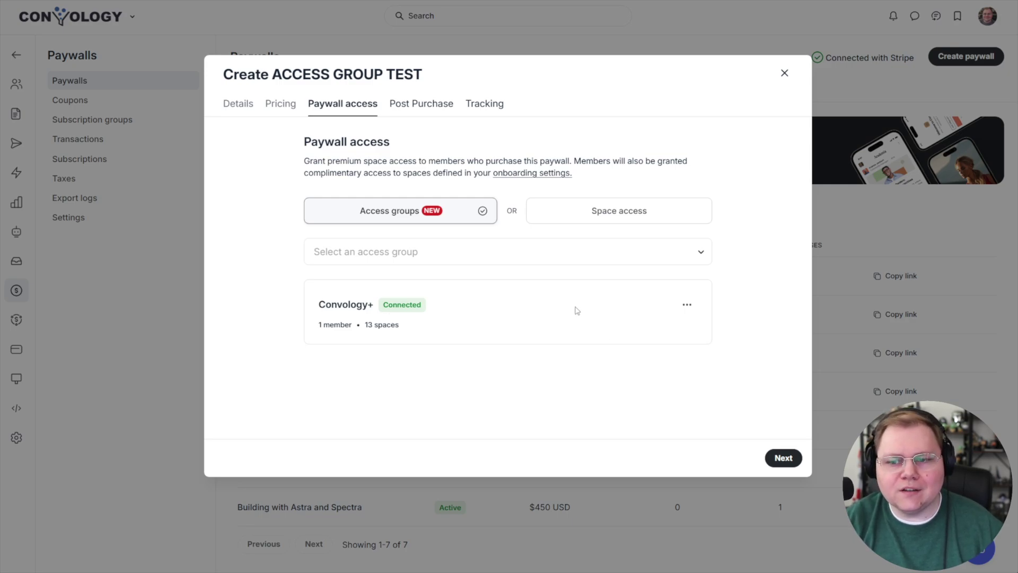
click(586, 212)
click(417, 212)
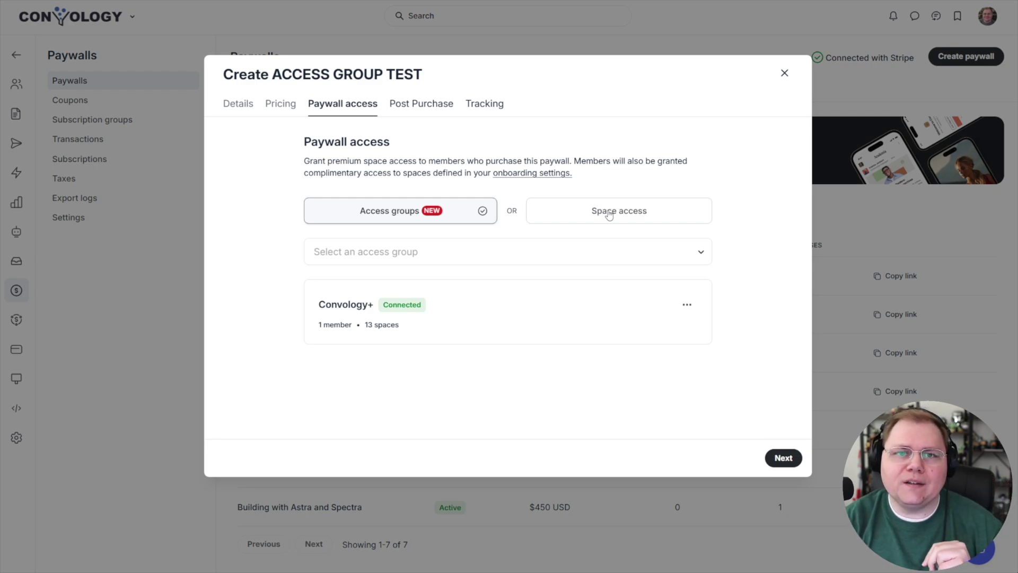
- Open the existing Convology+ paywall and view its space access settings
click(784, 73)
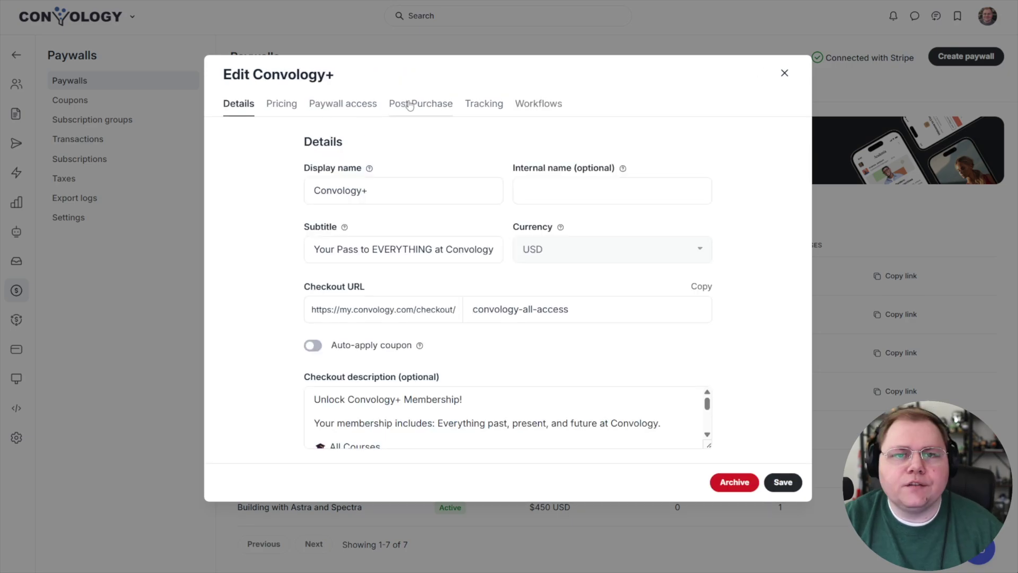
click(358, 105)
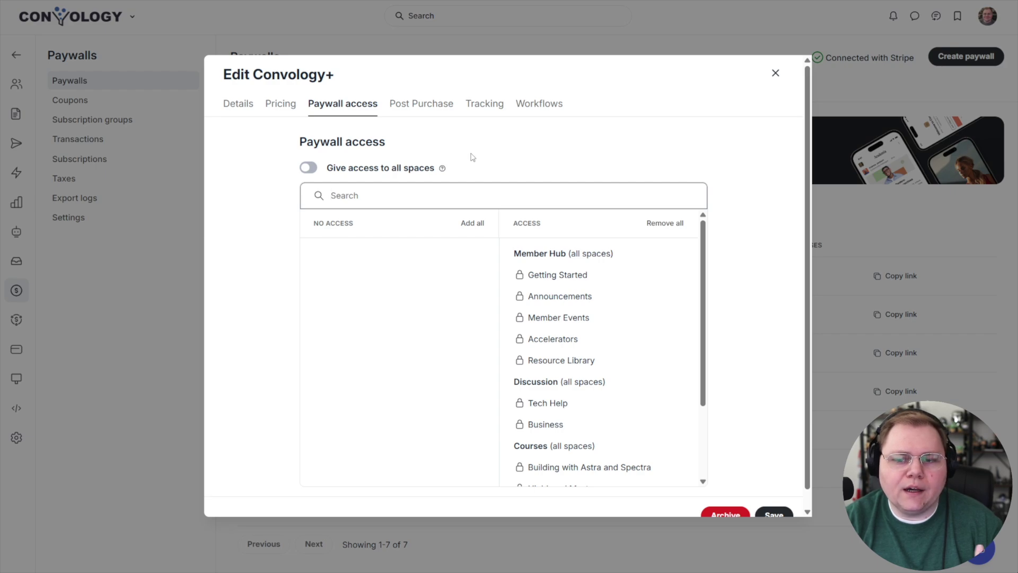
mouse_move(602, 344)
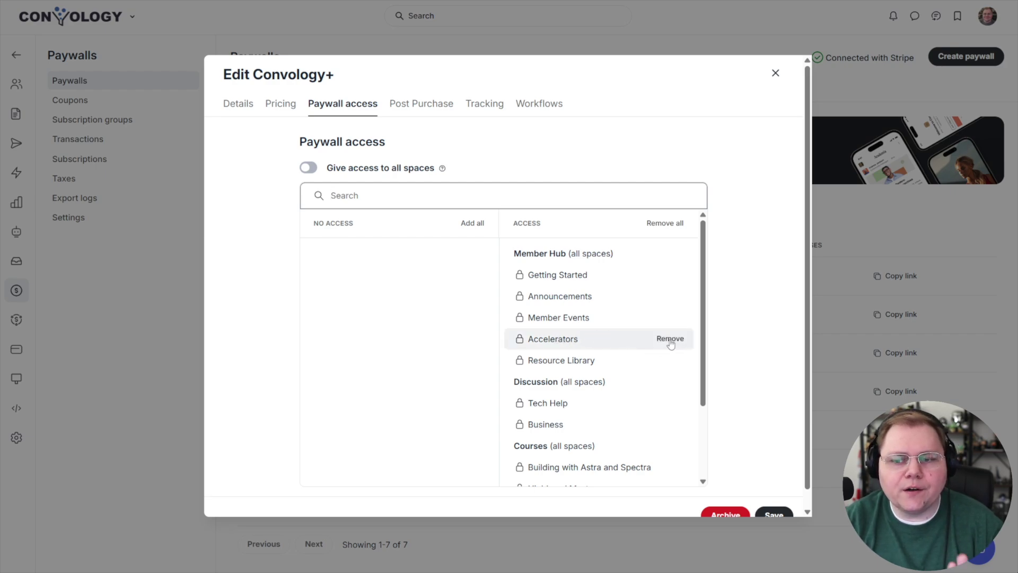